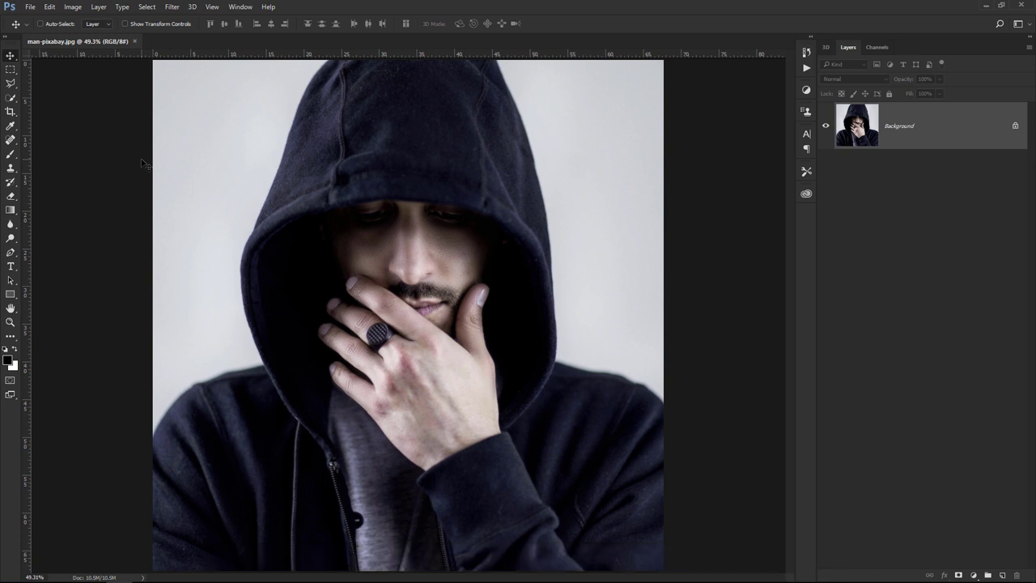
Quick-select the whole hooded man and add a mask to Layer 0 hiding the grey backdrop
{"action": "left_click", "coordinate": [11, 98]}
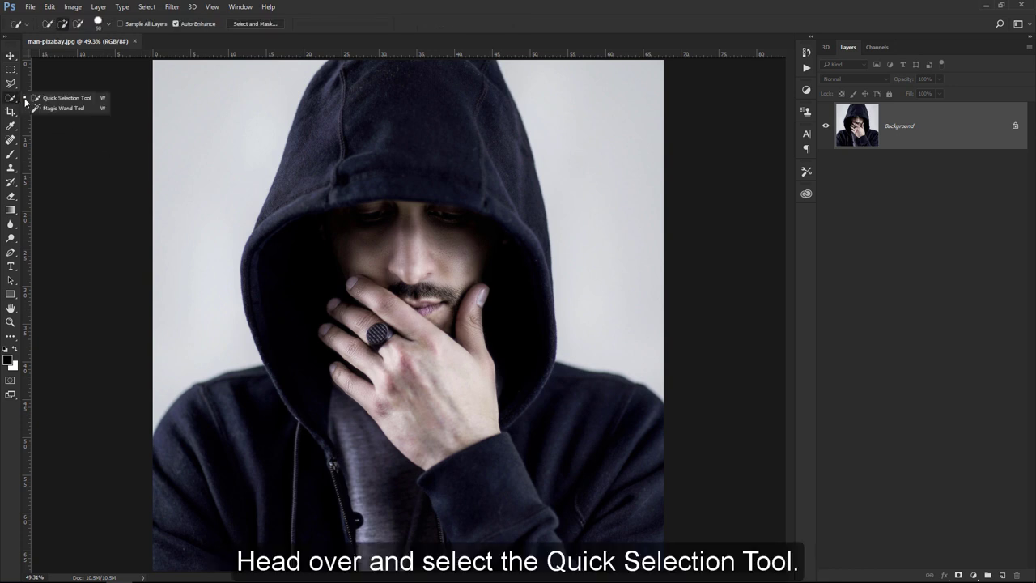
{"action": "left_click", "coordinate": [96, 99]}
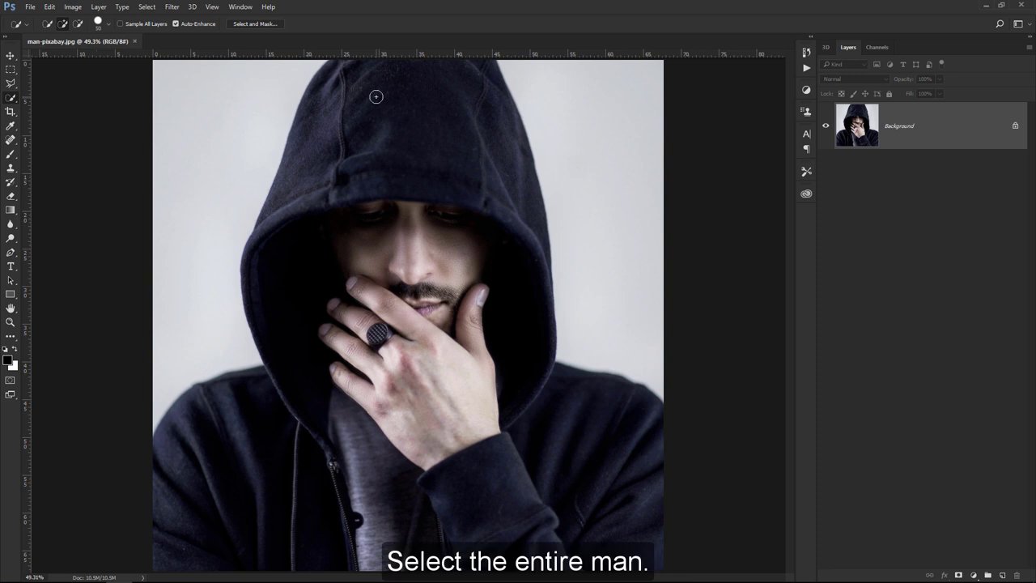
{"action": "mouse_move", "coordinate": [377, 97]}
{"action": "left_mouse_down"}
{"action": "mouse_move", "coordinate": [381, 222]}
{"action": "mouse_move", "coordinate": [297, 546]}
{"action": "mouse_move", "coordinate": [197, 537]}
{"action": "mouse_move", "coordinate": [613, 501]}
{"action": "left_mouse_up"}
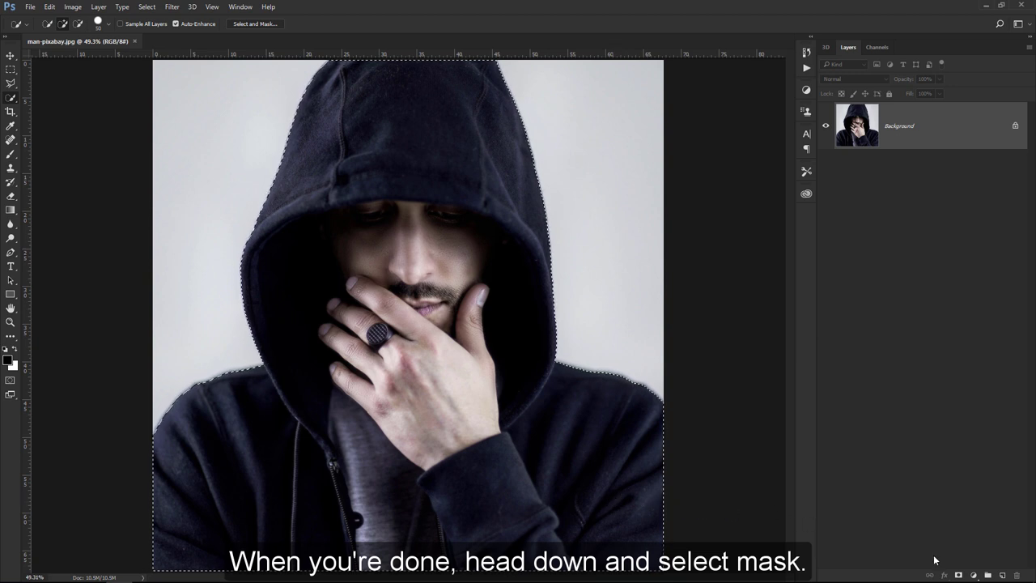
{"action": "left_click", "coordinate": [959, 575]}
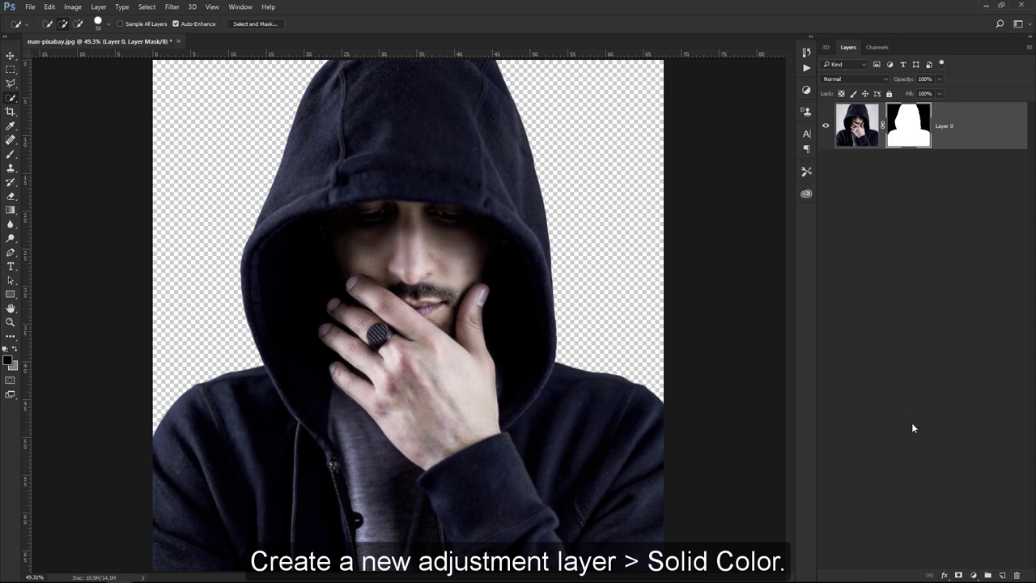
Add a white #ffffff Solid Color fill layer and move it below the man's layer
{"action": "left_click", "coordinate": [973, 575]}
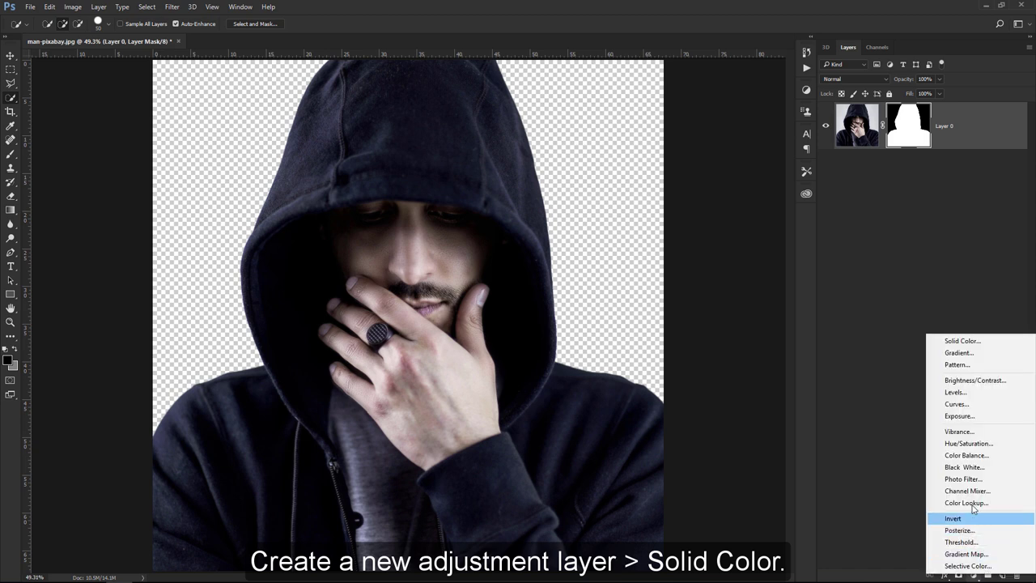
{"action": "left_click", "coordinate": [1006, 341]}
{"action": "type", "text": "ff"}
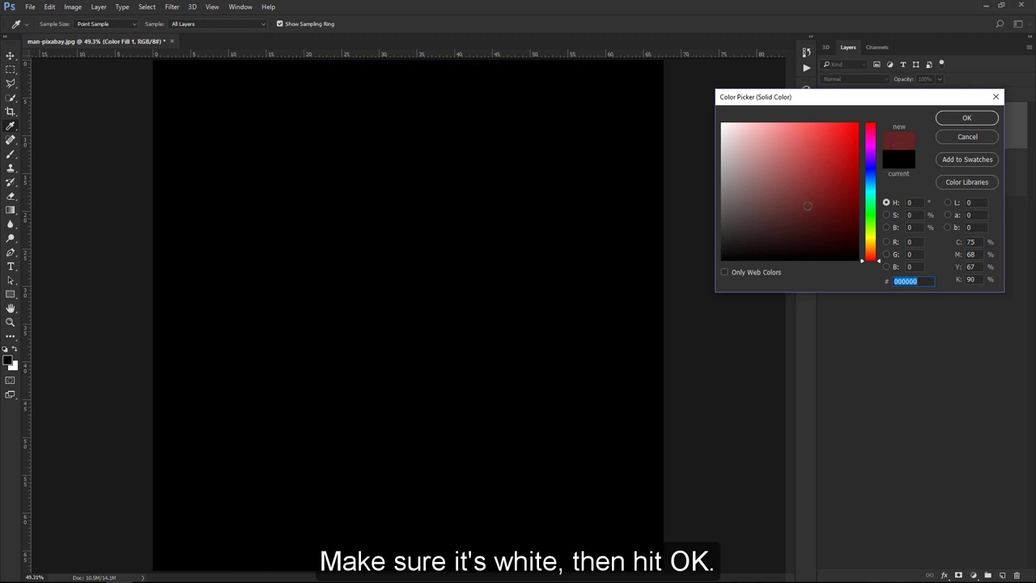
{"action": "type", "text": "ffff"}
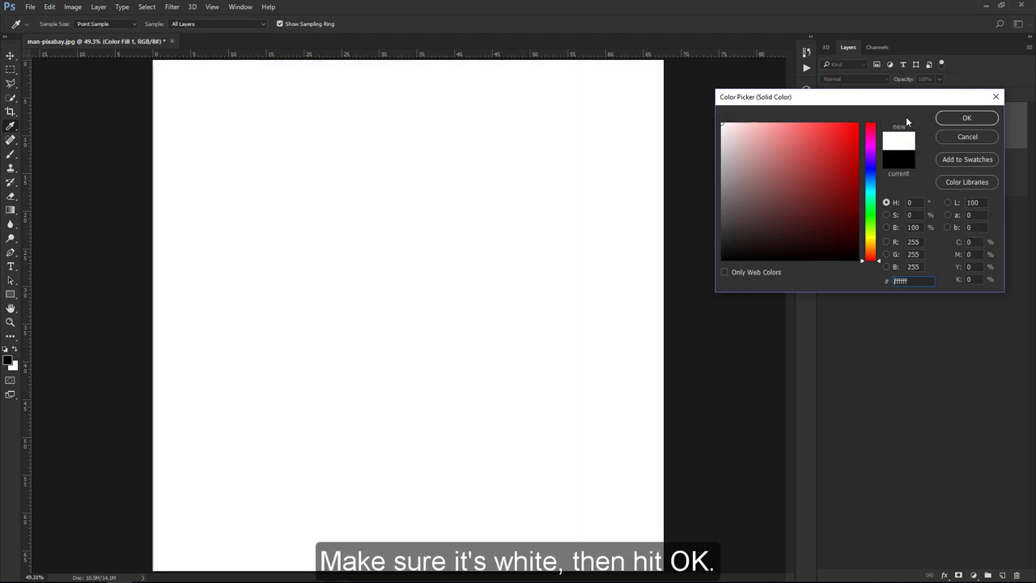
{"action": "left_click", "coordinate": [949, 119]}
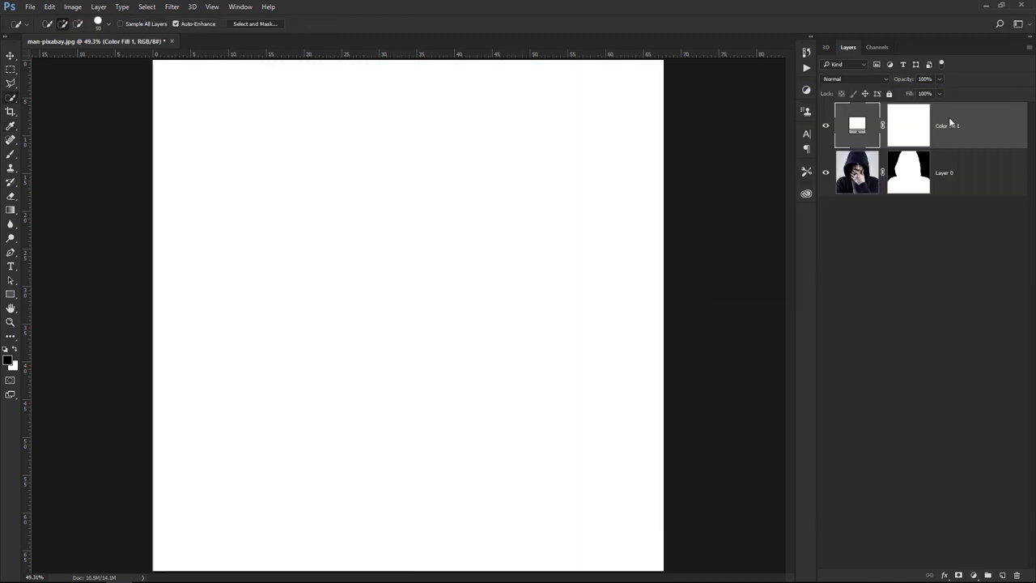
{"action": "left_click_drag", "start_coordinate": [951, 122], "coordinate": [949, 213]}
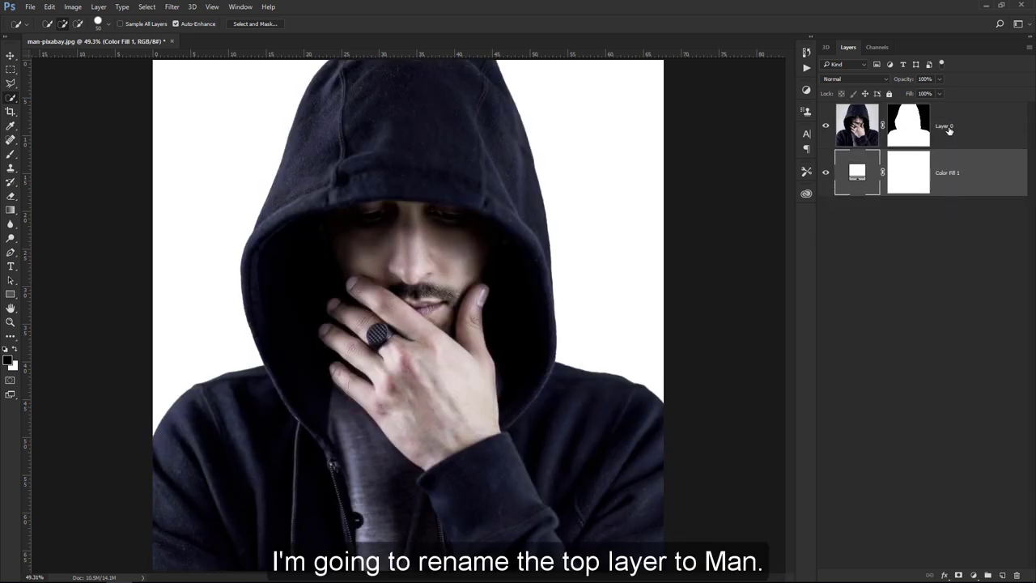
Rename the man's layer (Layer 0) to MAN
{"action": "double_click", "coordinate": [945, 125]}
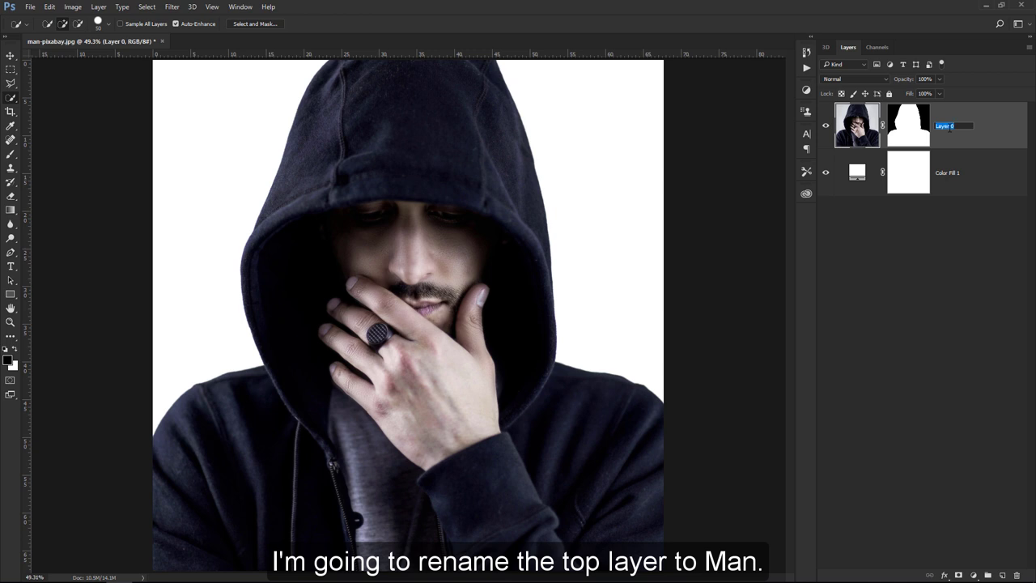
{"action": "key", "text": "BackSpace"}
{"action": "type", "text": "MAN"}
{"action": "key", "text": "Return"}
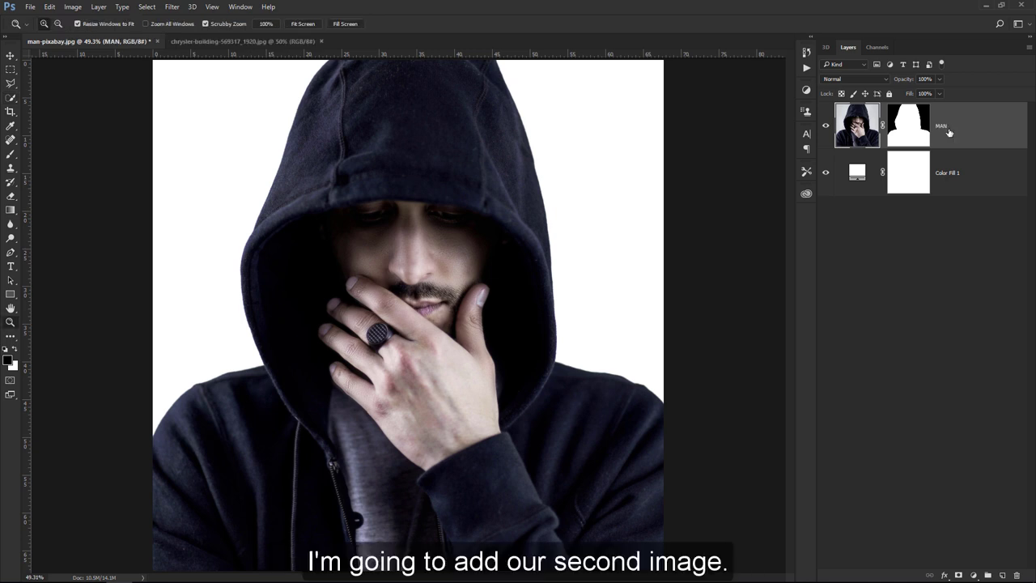
Drag the Chrysler Building photo into the man document and centre it over the man
{"action": "left_click", "coordinate": [283, 42]}
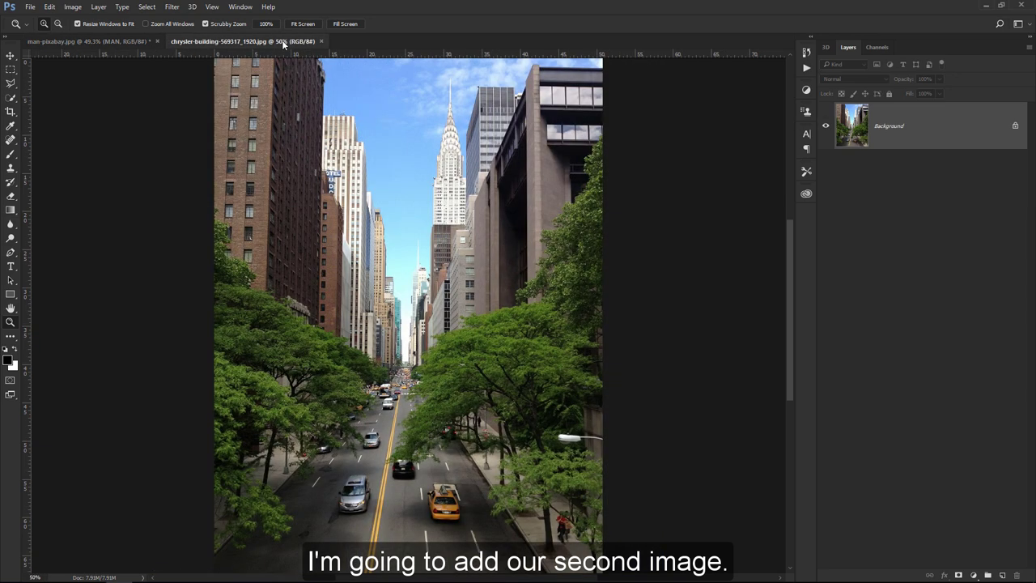
{"action": "left_click", "coordinate": [11, 55]}
{"action": "left_click", "coordinate": [11, 55]}
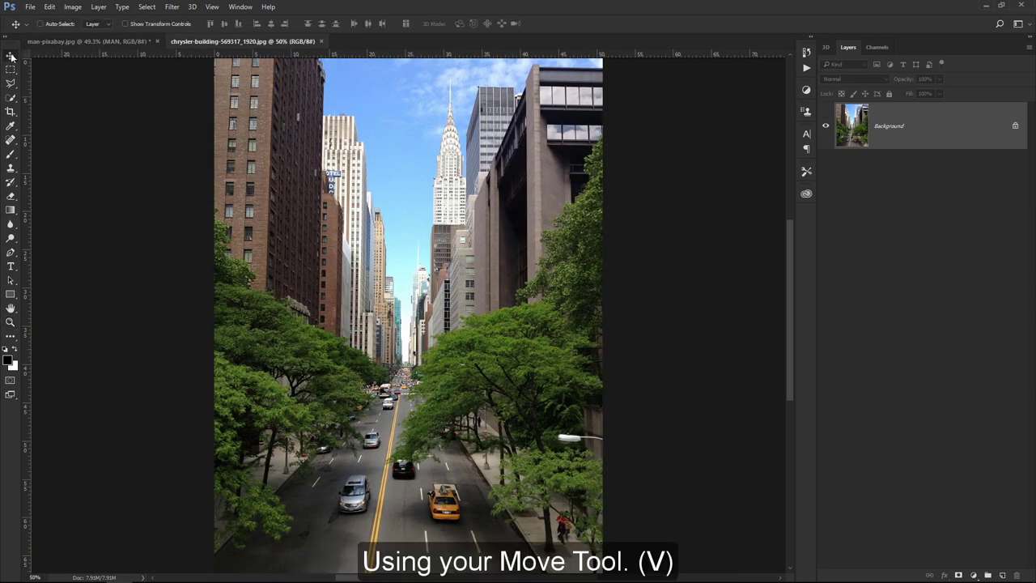
{"action": "mouse_move", "coordinate": [330, 98]}
{"action": "left_mouse_down"}
{"action": "mouse_move", "coordinate": [308, 120]}
{"action": "mouse_move", "coordinate": [403, 192]}
{"action": "left_mouse_up"}
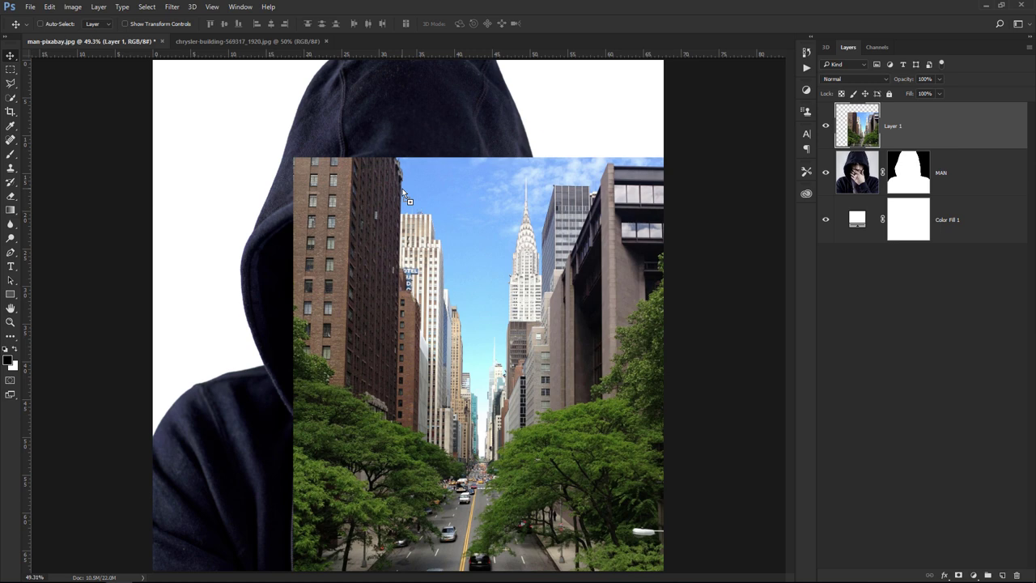
{"action": "left_click_drag", "start_coordinate": [578, 296], "coordinate": [495, 199]}
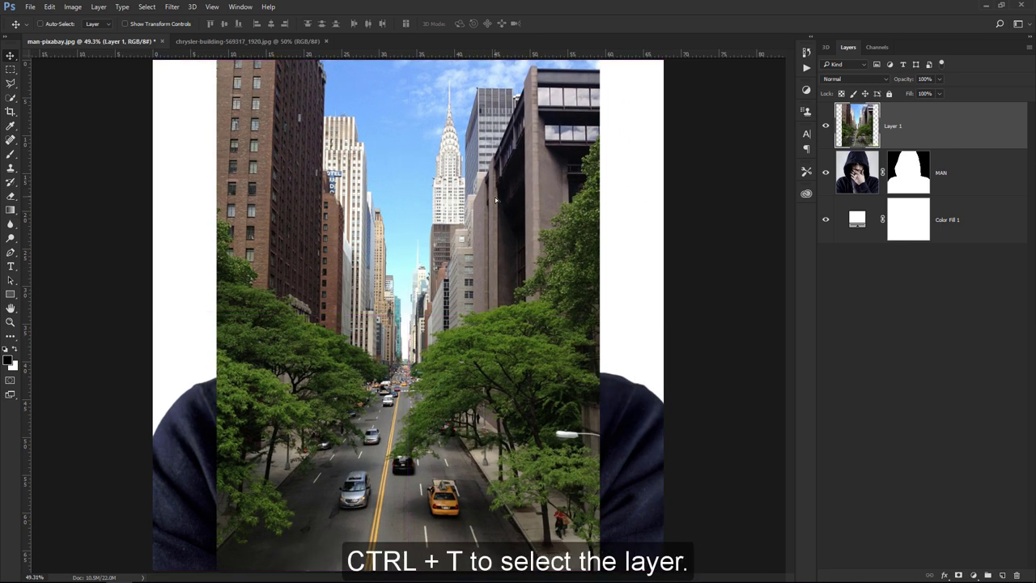
Scale the city layer proportionally to 134%, shift it down slightly, and apply the transform
{"action": "key", "text": "ctrl+t"}
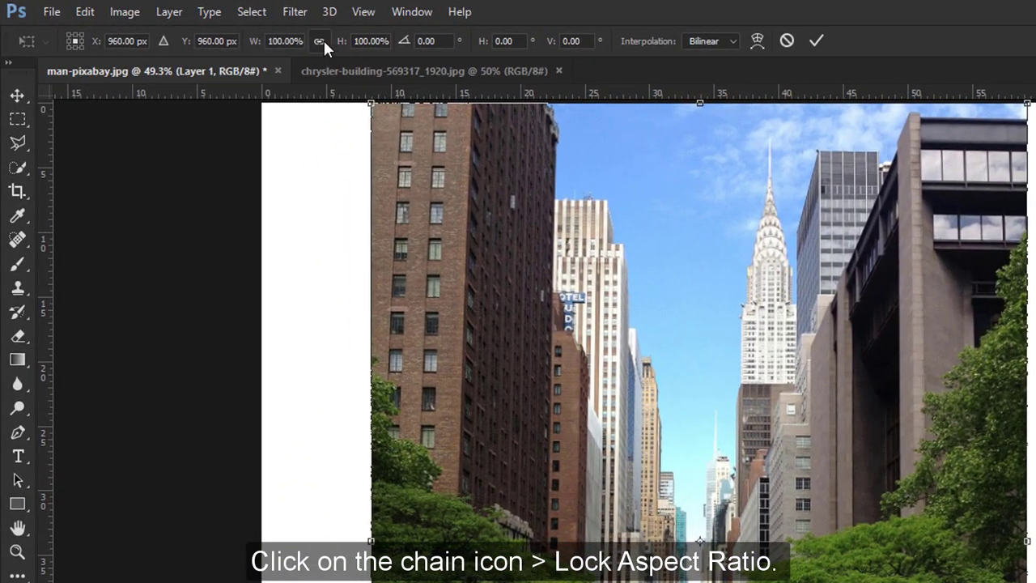
{"action": "left_click", "coordinate": [321, 40]}
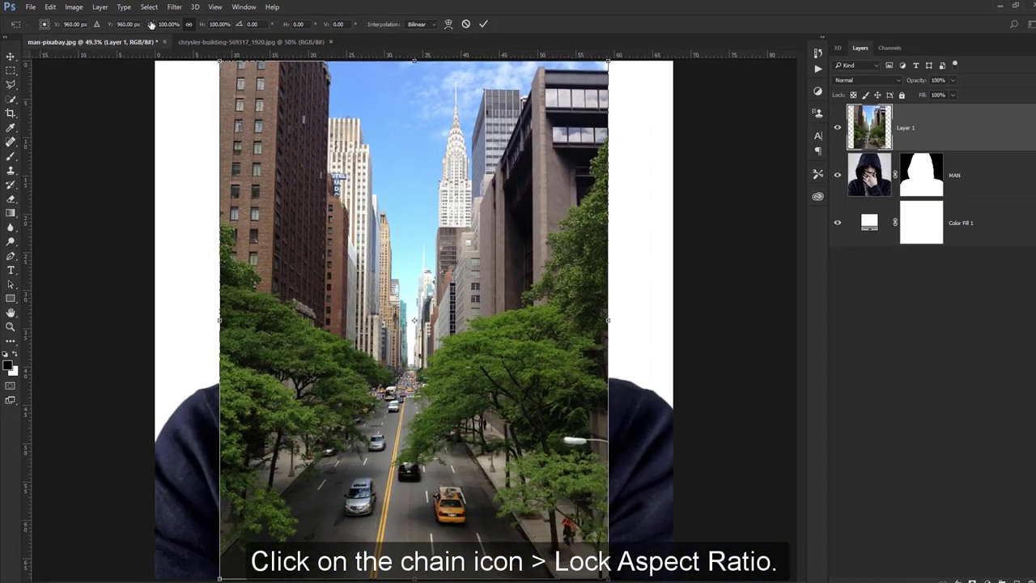
{"action": "left_click_drag", "start_coordinate": [150, 25], "coordinate": [167, 24]}
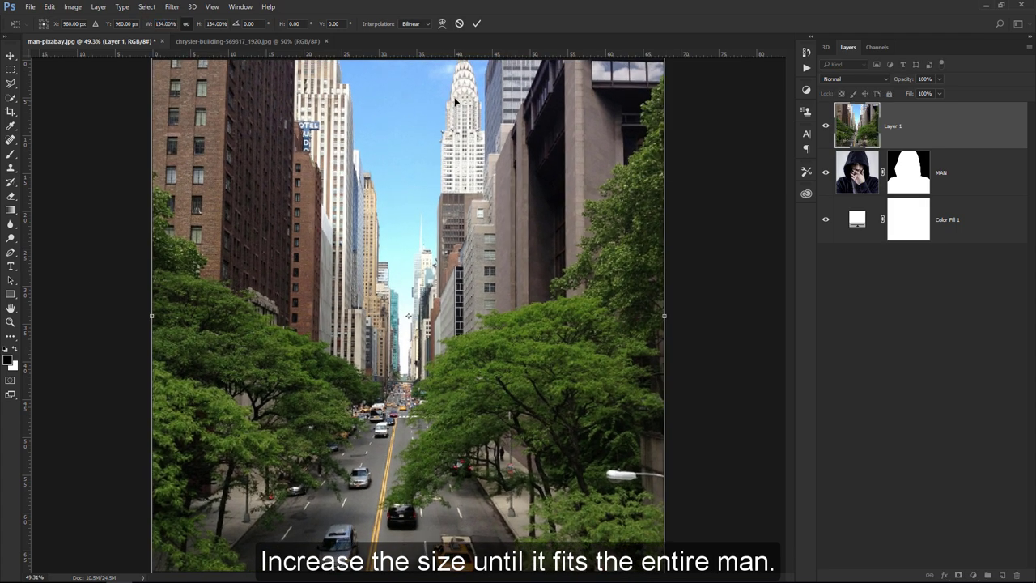
{"action": "left_click_drag", "start_coordinate": [460, 93], "coordinate": [462, 165]}
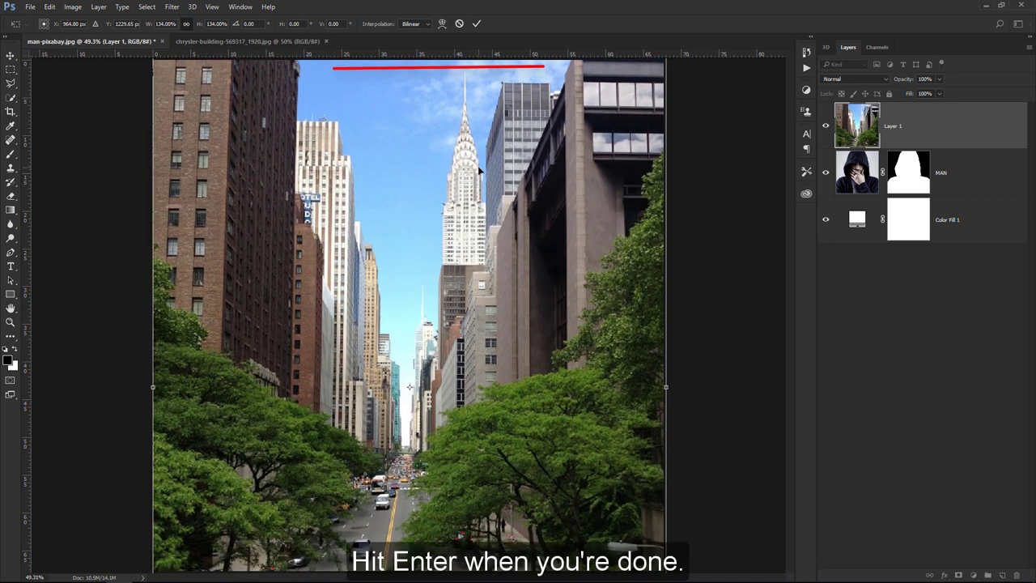
{"action": "left_click", "coordinate": [475, 25]}
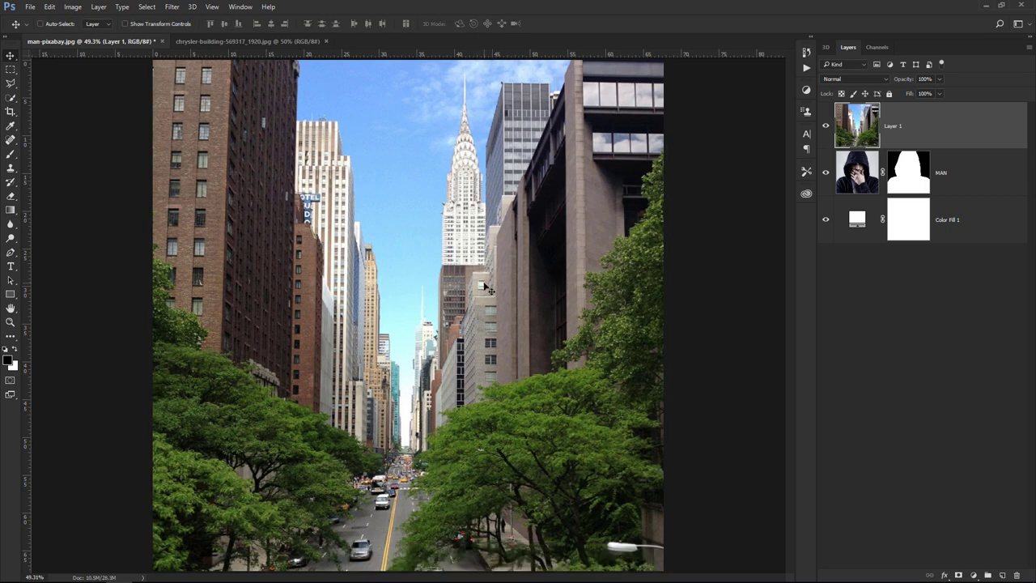
Heal away the lower-right street lamp with the Spot Healing Brush, then fit the image on screen
{"action": "scroll", "coordinate": [486, 289], "scroll_direction": "up", "scroll_amount": 1}
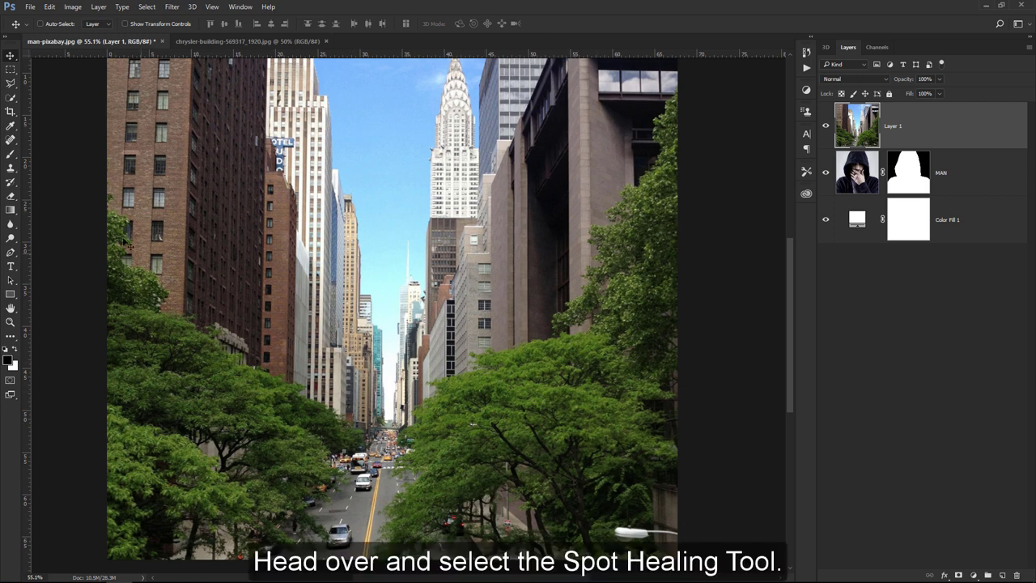
{"action": "left_click", "coordinate": [11, 141]}
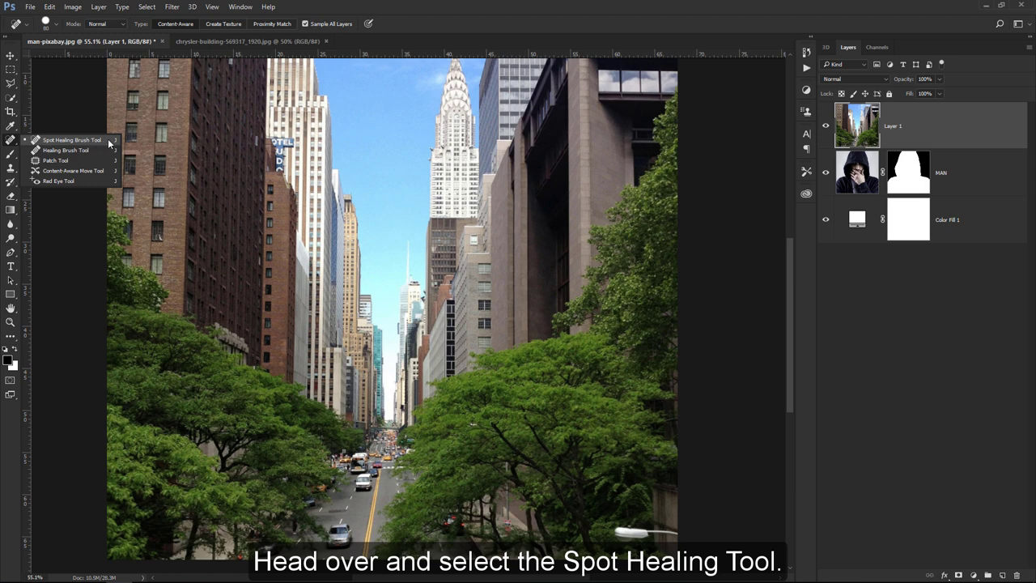
{"action": "left_click", "coordinate": [72, 140]}
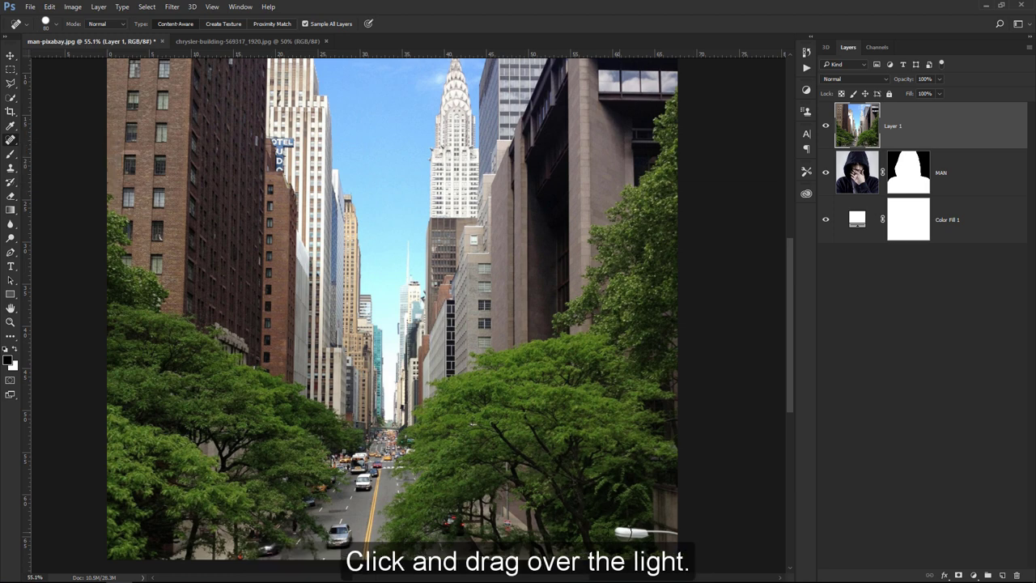
{"action": "left_click_drag", "start_coordinate": [619, 533], "coordinate": [677, 535]}
{"action": "key", "text": "ctrl+0"}
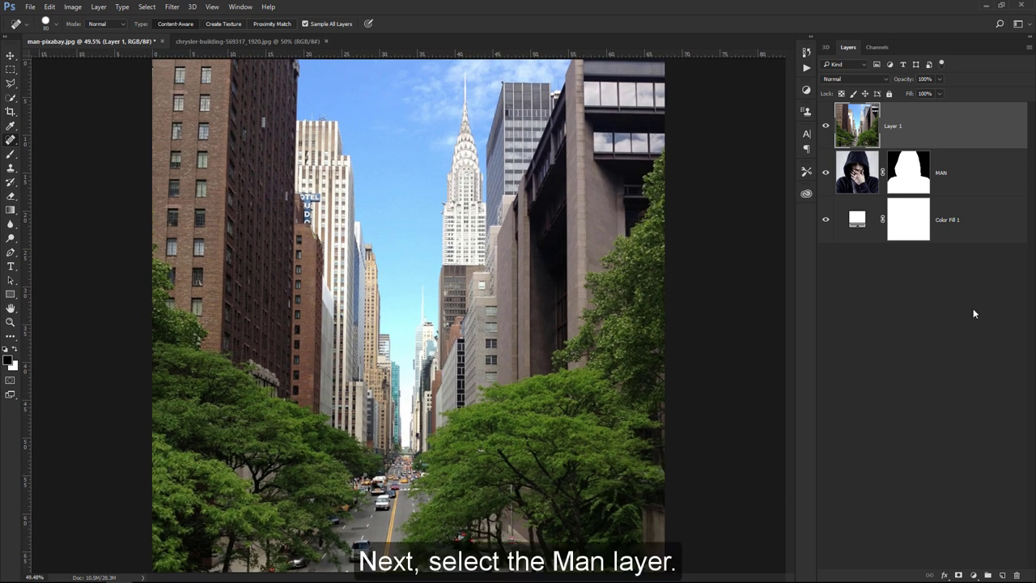
Add a Black & White adjustment layer clipped to the MAN layer
{"action": "left_click", "coordinate": [967, 186]}
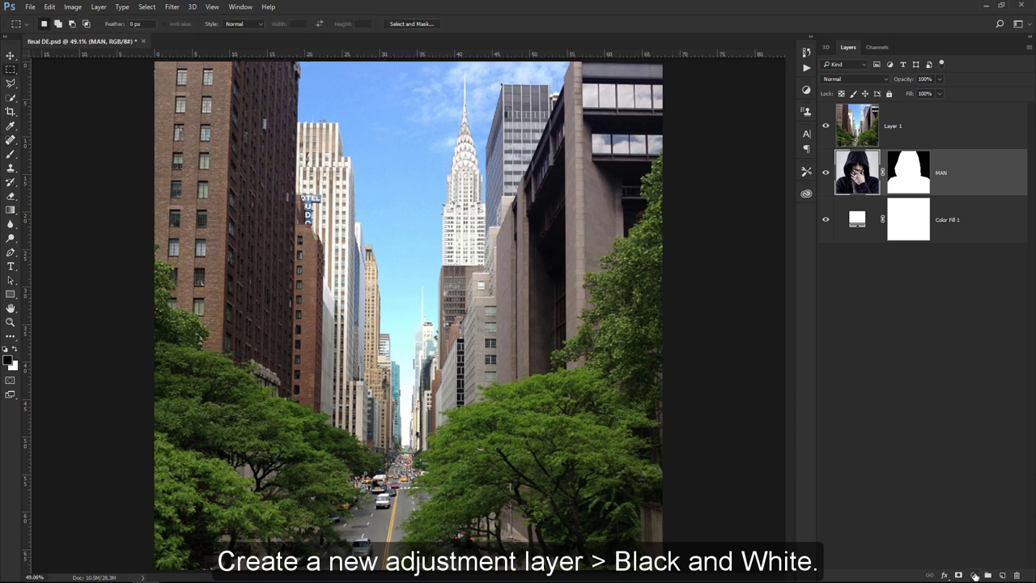
{"action": "left_click", "coordinate": [974, 574]}
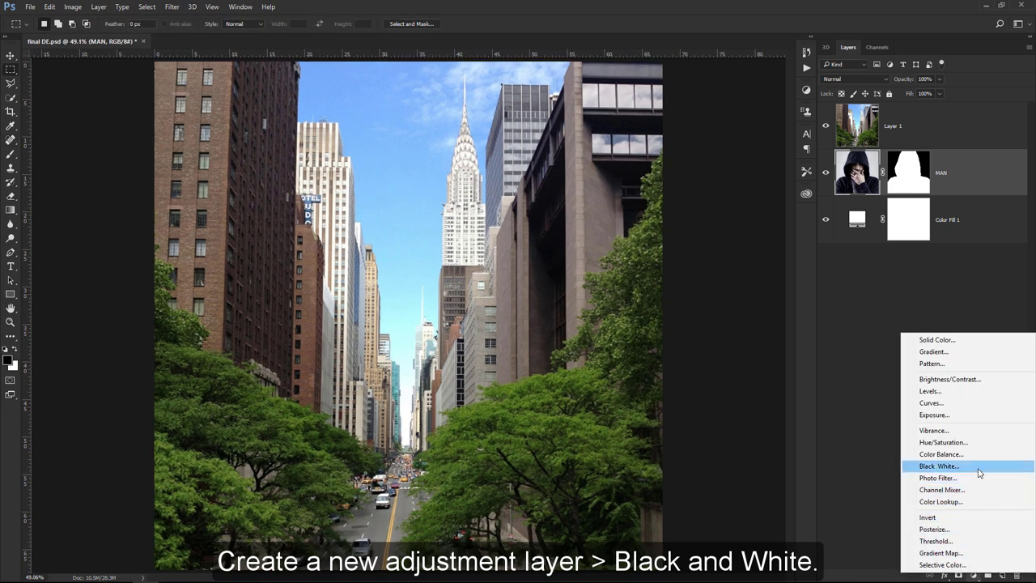
{"action": "left_click", "coordinate": [939, 466]}
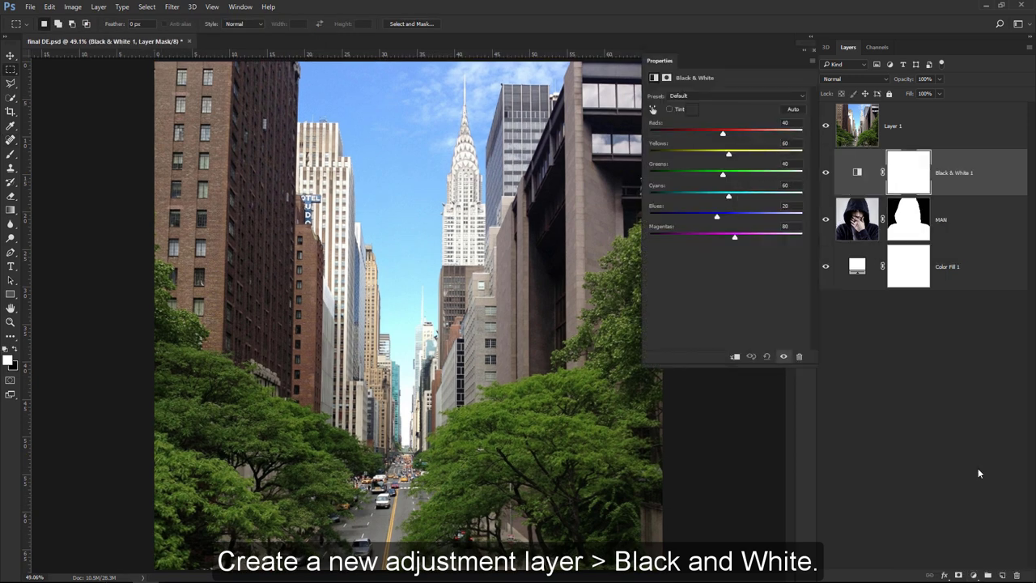
{"action": "left_click", "coordinate": [736, 357]}
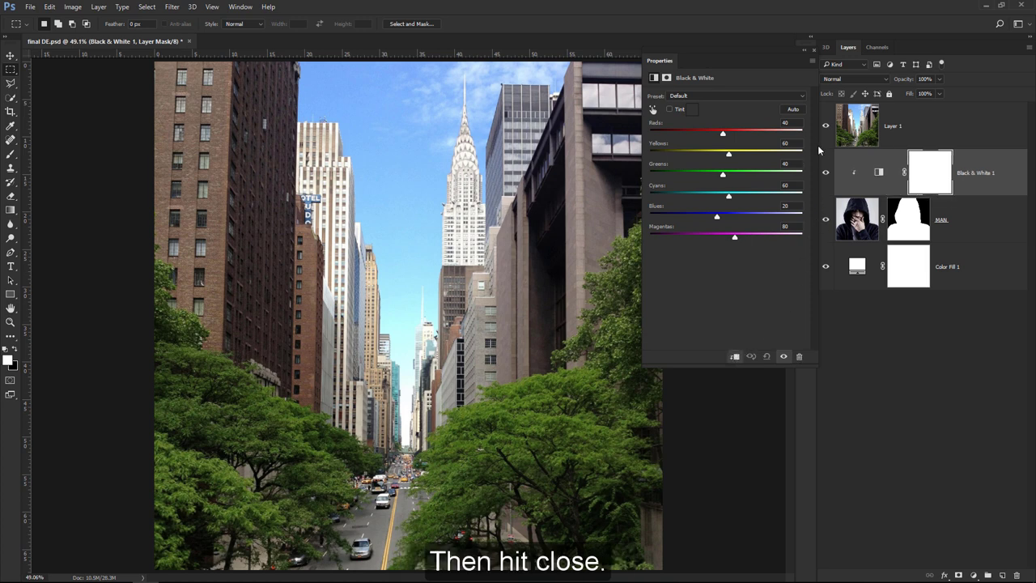
{"action": "left_click", "coordinate": [813, 51]}
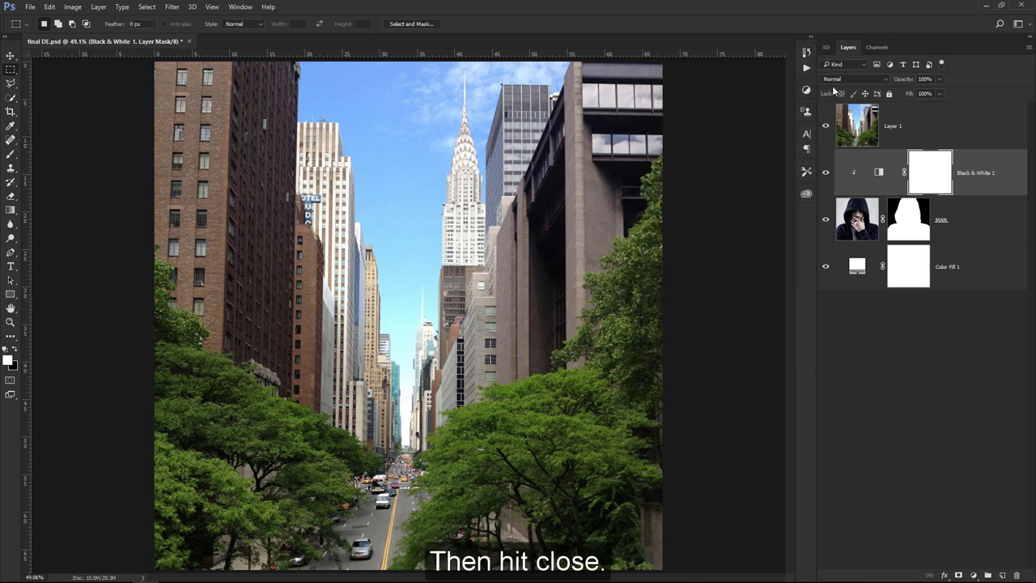
Add a second Black & White adjustment above the city layer, Layer 1
{"action": "left_click", "coordinate": [905, 134]}
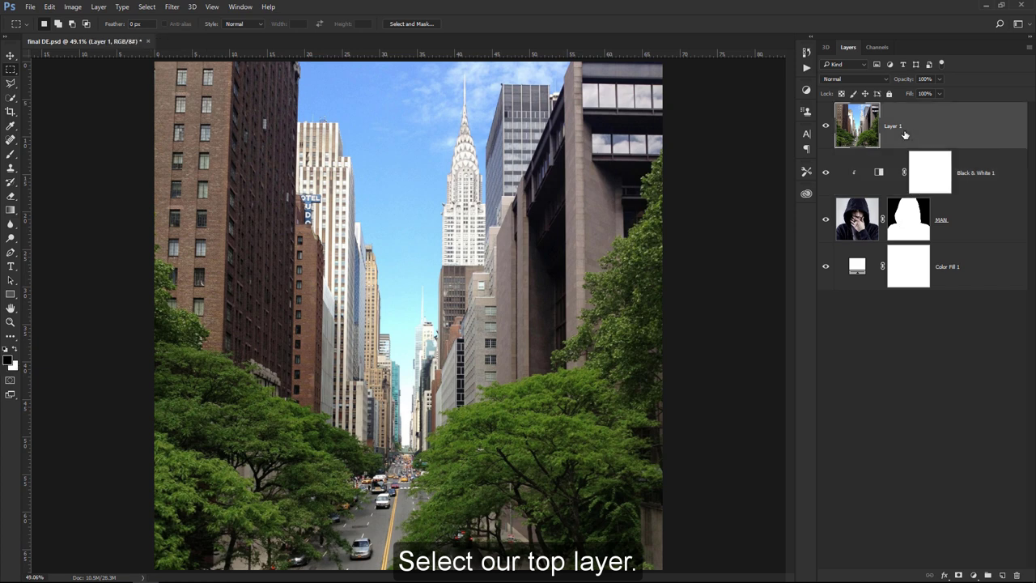
{"action": "left_click", "coordinate": [973, 575]}
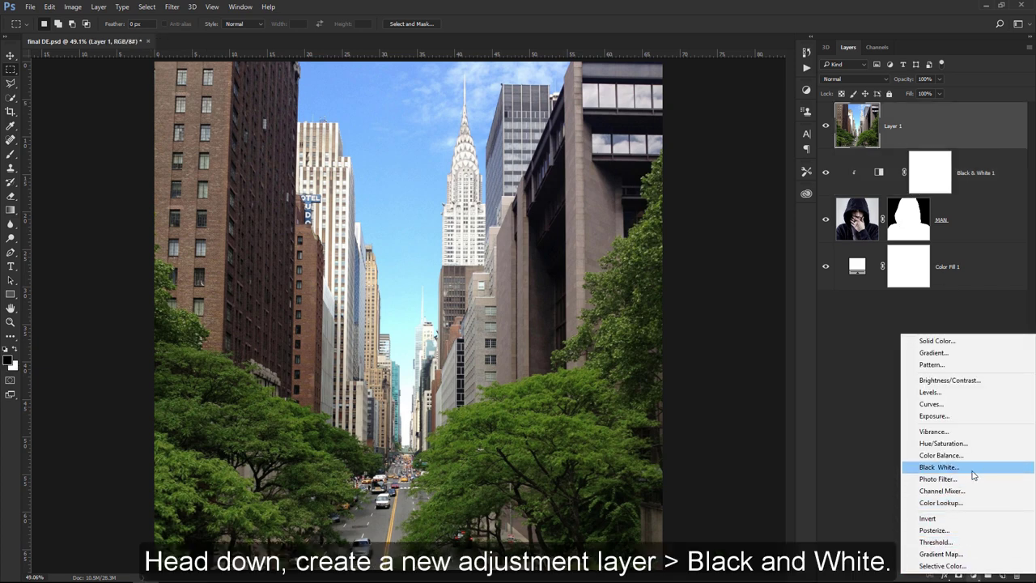
{"action": "left_click", "coordinate": [939, 467]}
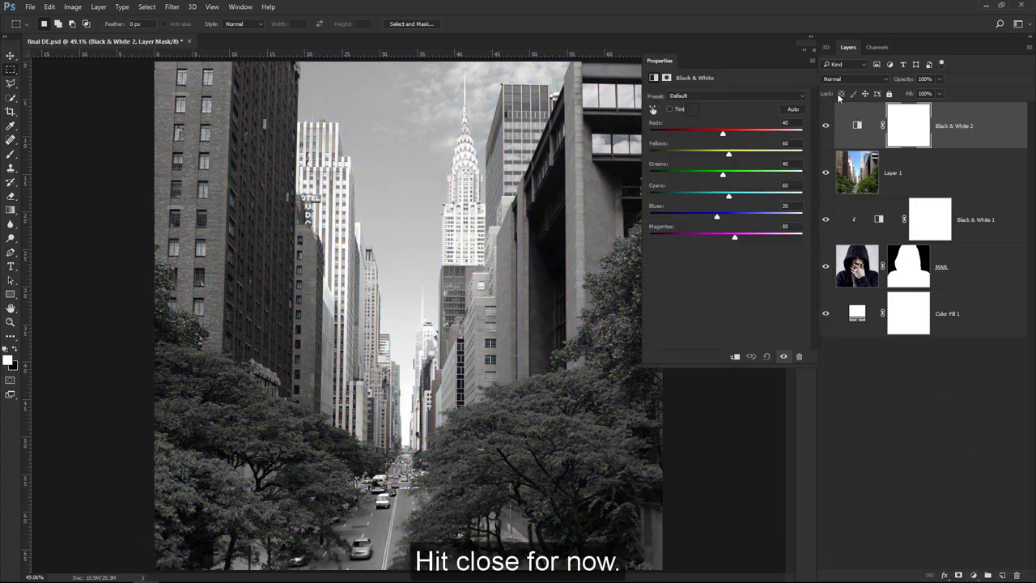
{"action": "left_click", "coordinate": [813, 51]}
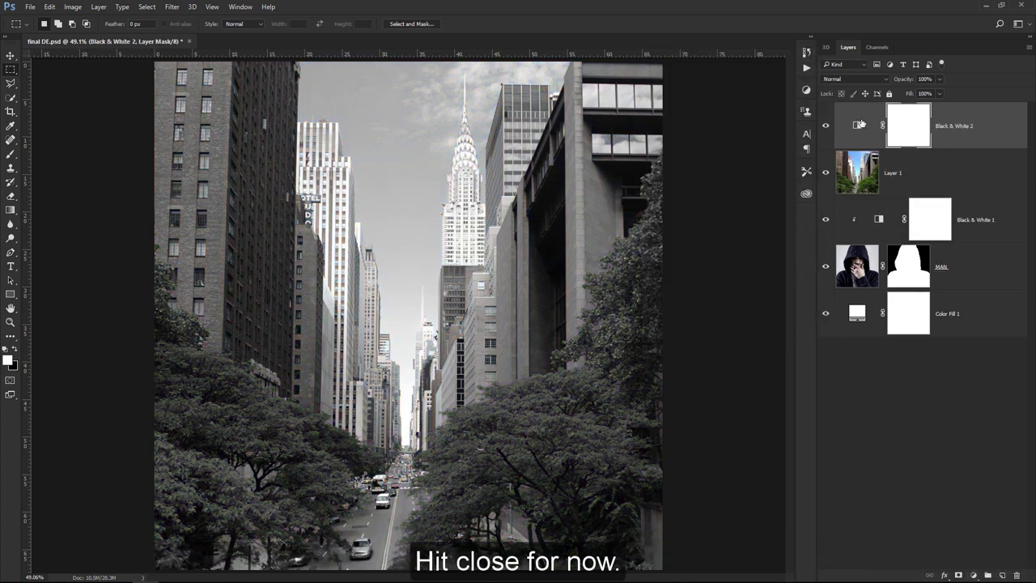
Rename Layer 1 to BUILDINGS and set its opacity to 50%
{"action": "double_click", "coordinate": [893, 174]}
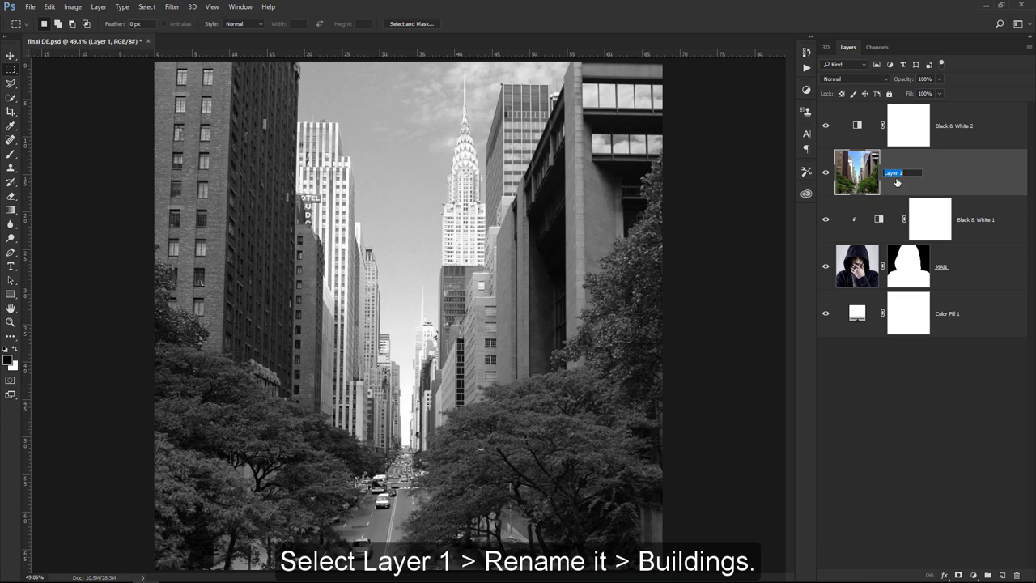
{"action": "type", "text": "BUILDING"}
{"action": "type", "text": "S"}
{"action": "key", "text": "Return"}
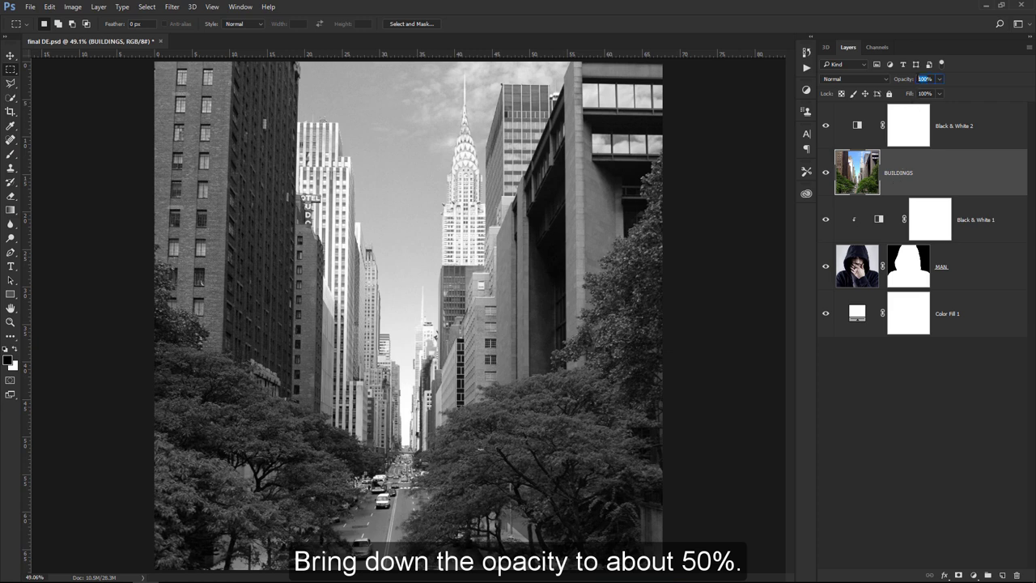
{"action": "type", "text": "50"}
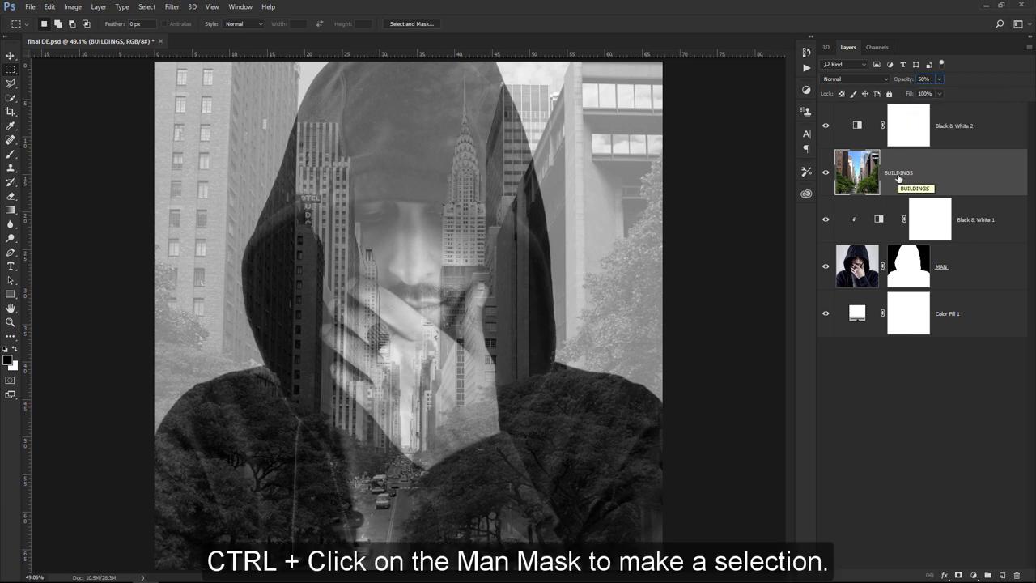
Mask the BUILDINGS layer to the man's silhouette loaded from the MAN mask
{"action": "left_click", "coordinate": [912, 277], "text": "ctrl"}
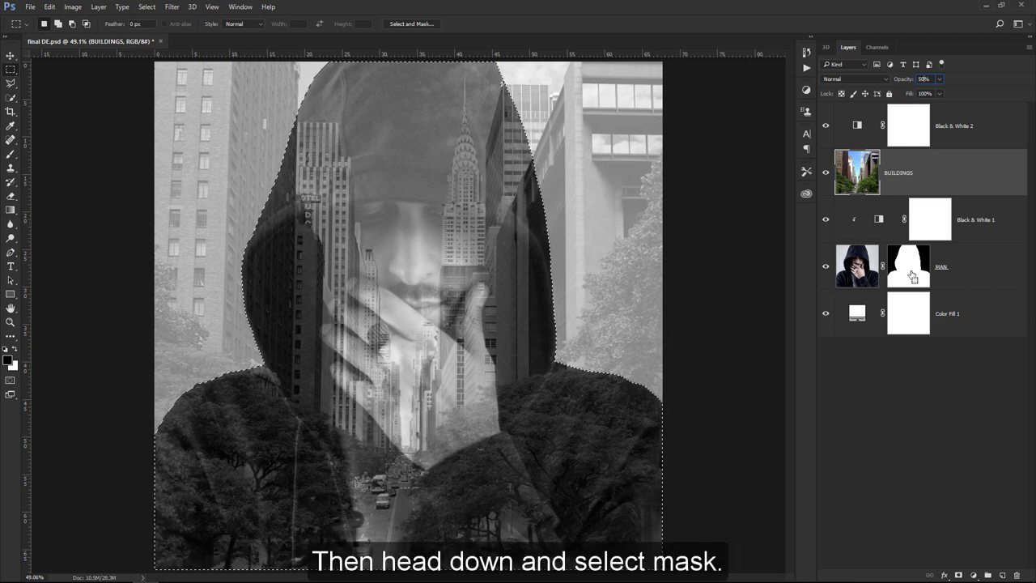
{"action": "left_click", "coordinate": [959, 575]}
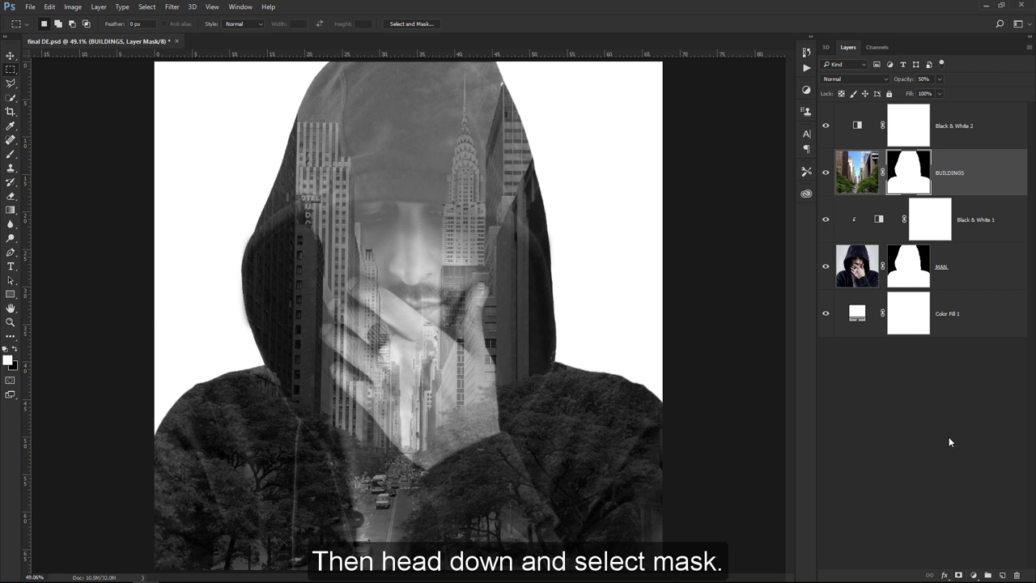
{"action": "left_click", "coordinate": [933, 411]}
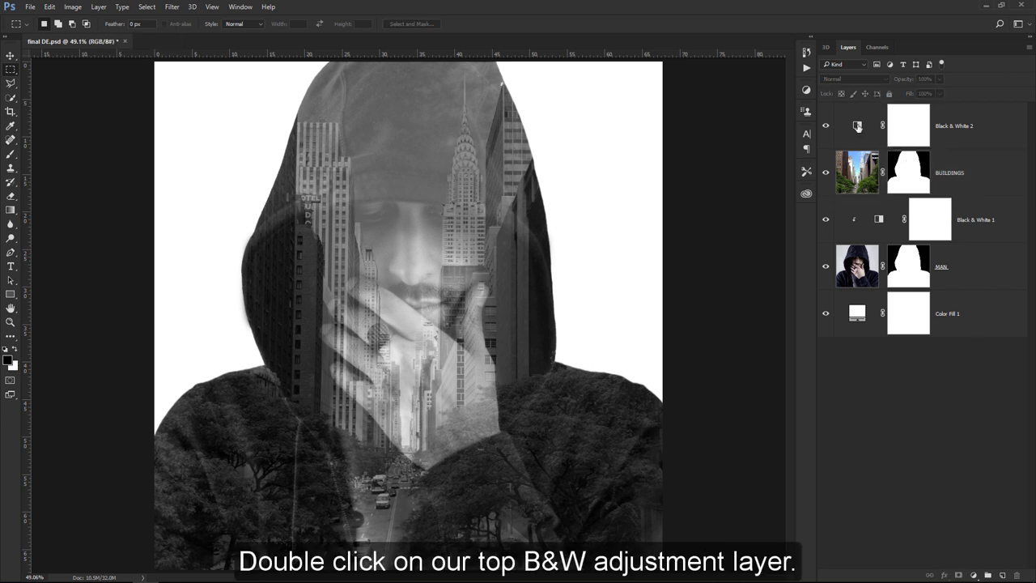
In Black & White 2, set Reds to 266 and Yellows to 106
{"action": "double_click", "coordinate": [858, 126]}
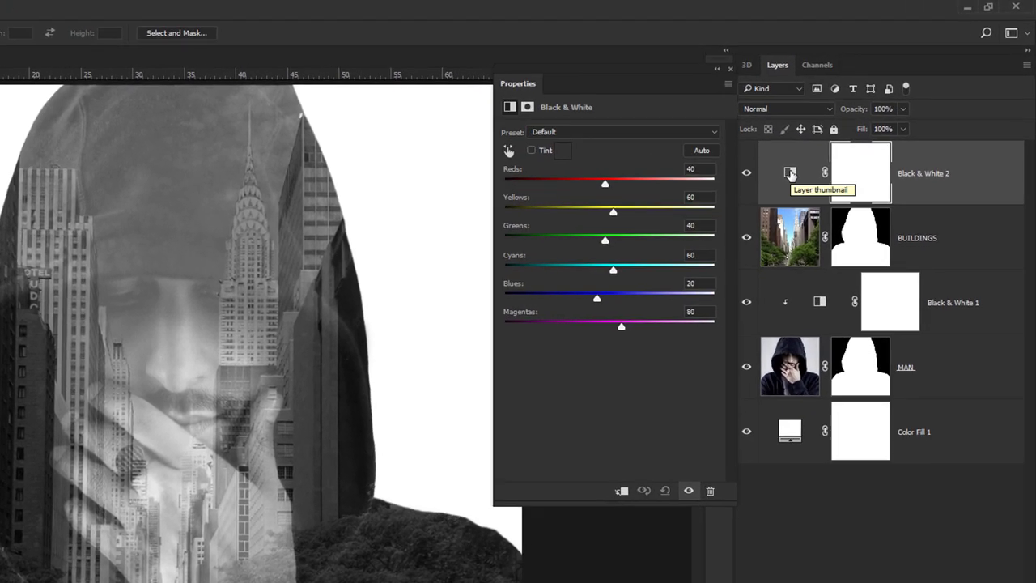
{"action": "left_click", "coordinate": [703, 169]}
{"action": "type", "text": "26"}
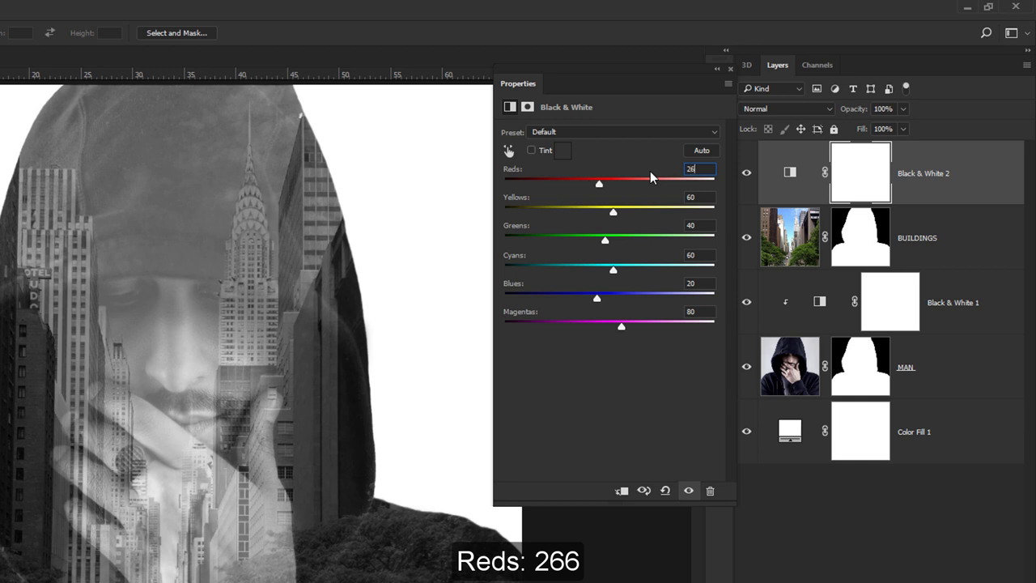
{"action": "type", "text": "6"}
{"action": "key", "text": "Tab"}
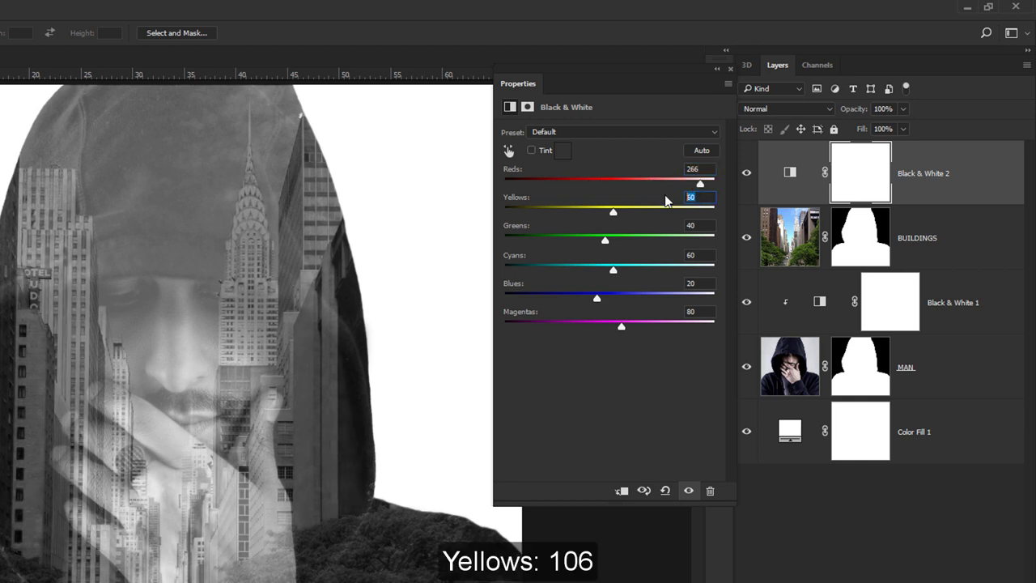
{"action": "type", "text": "106"}
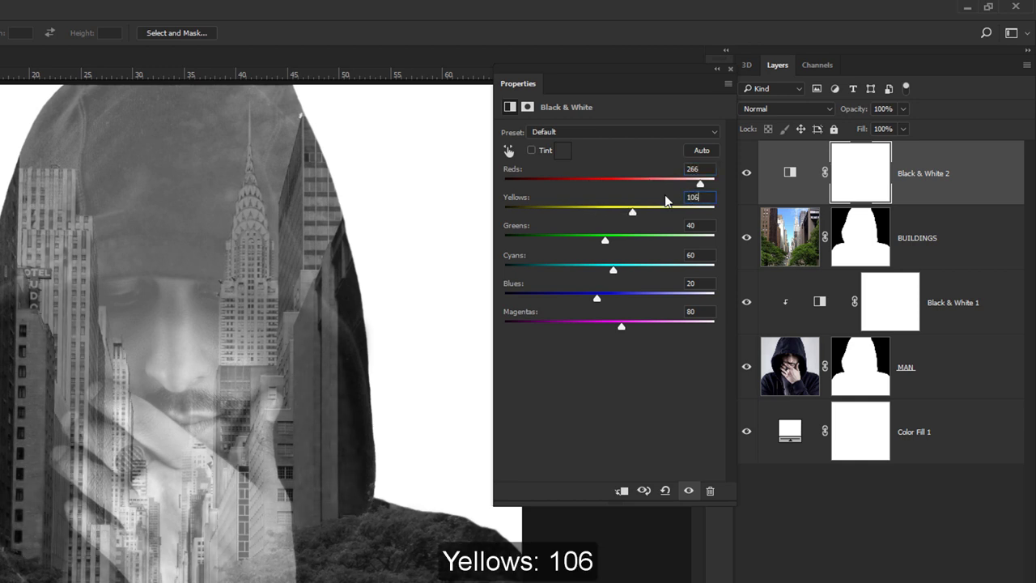
Push Cyans, Blues and Magentas to 300 in Black & White 2
{"action": "left_click", "coordinate": [690, 255]}
{"action": "left_click_drag", "start_coordinate": [620, 272], "coordinate": [723, 272]}
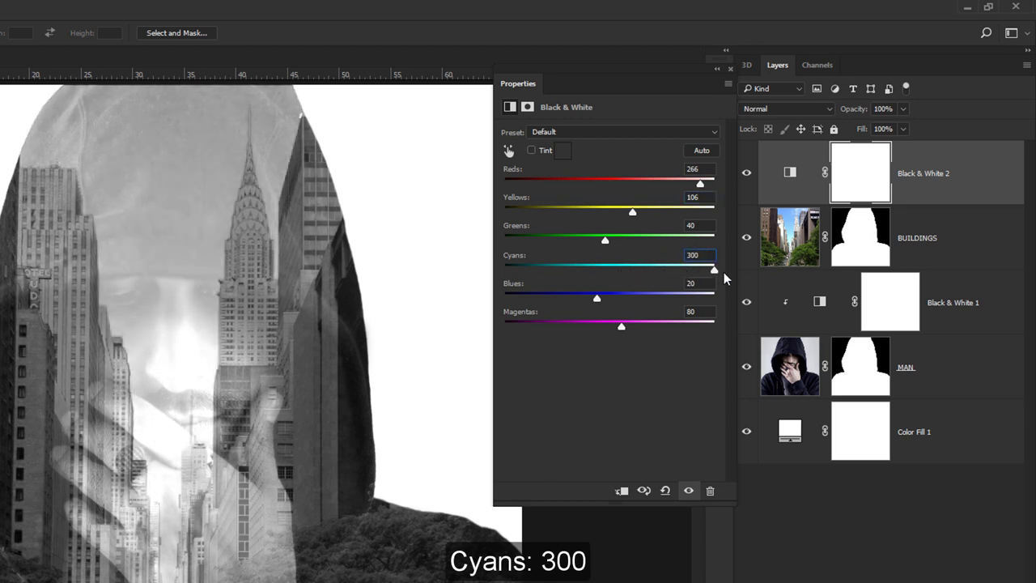
{"action": "left_click", "coordinate": [598, 299]}
{"action": "left_click_drag", "start_coordinate": [598, 298], "coordinate": [741, 289]}
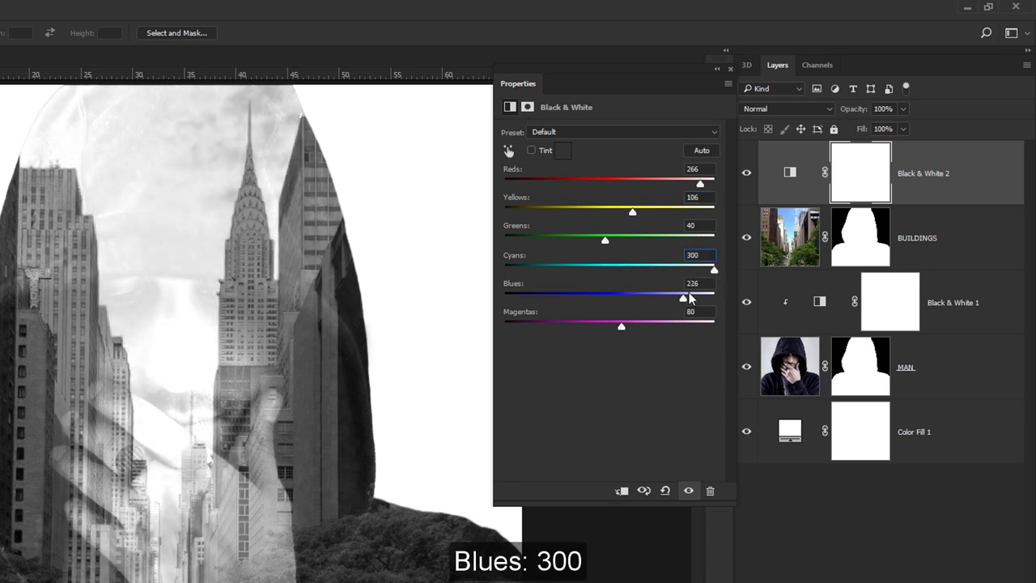
{"action": "left_click_drag", "start_coordinate": [621, 325], "coordinate": [725, 320]}
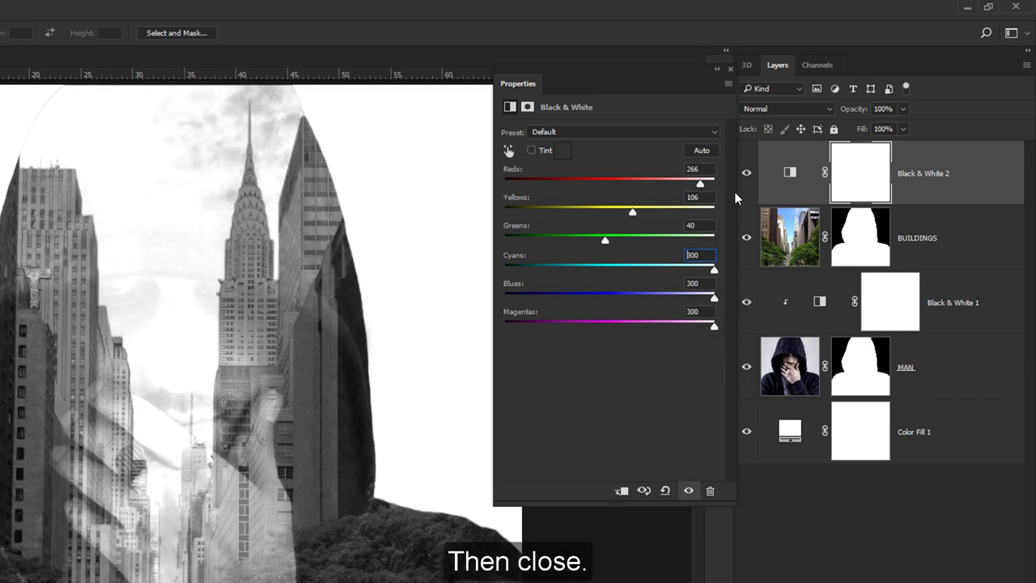
{"action": "left_click", "coordinate": [730, 70]}
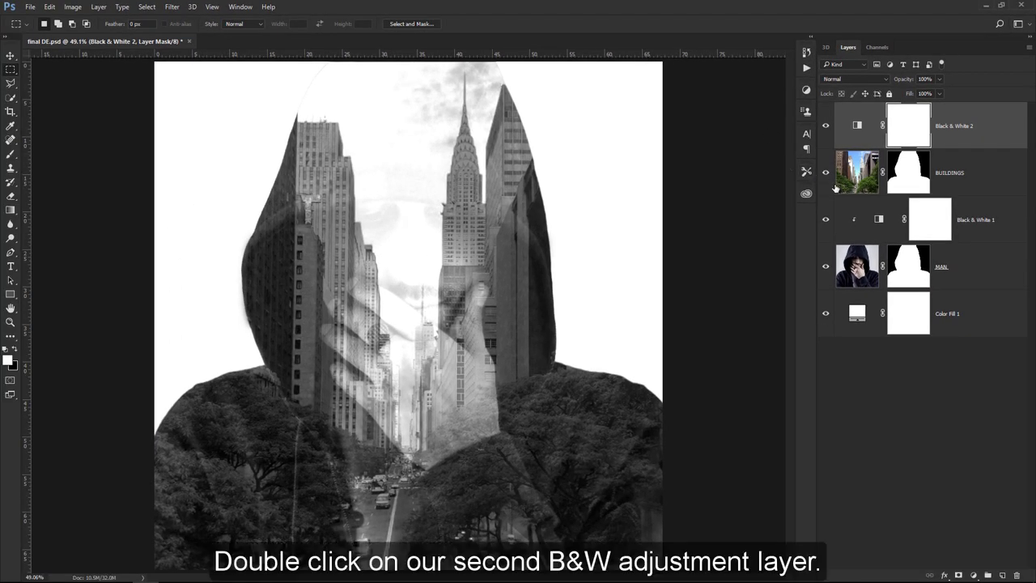
Set Black & White 1 to Reds 8, Yellows 110, Cyans 300, Blues 50, Magentas 300
{"action": "double_click", "coordinate": [878, 219]}
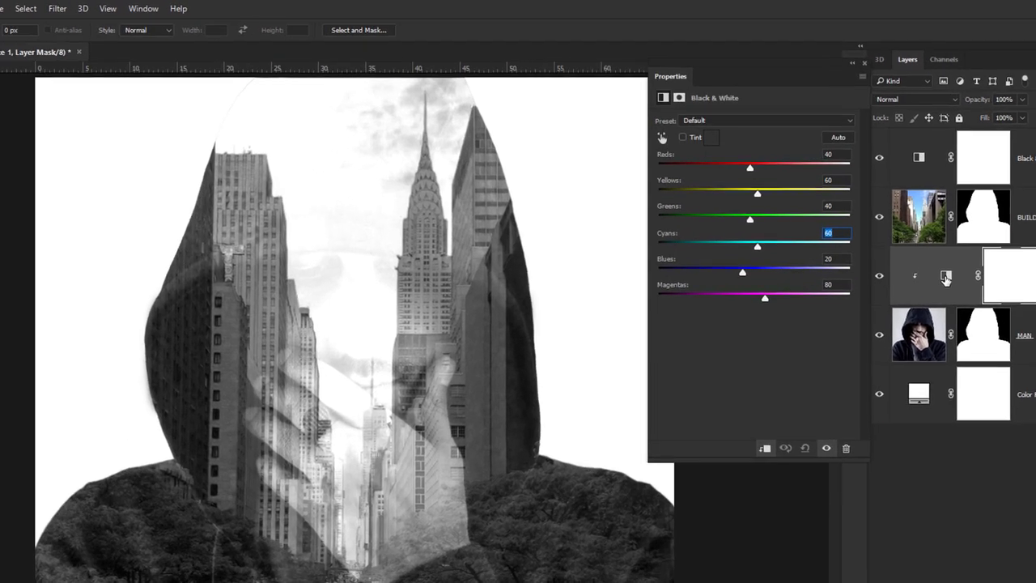
{"action": "left_click", "coordinate": [817, 154]}
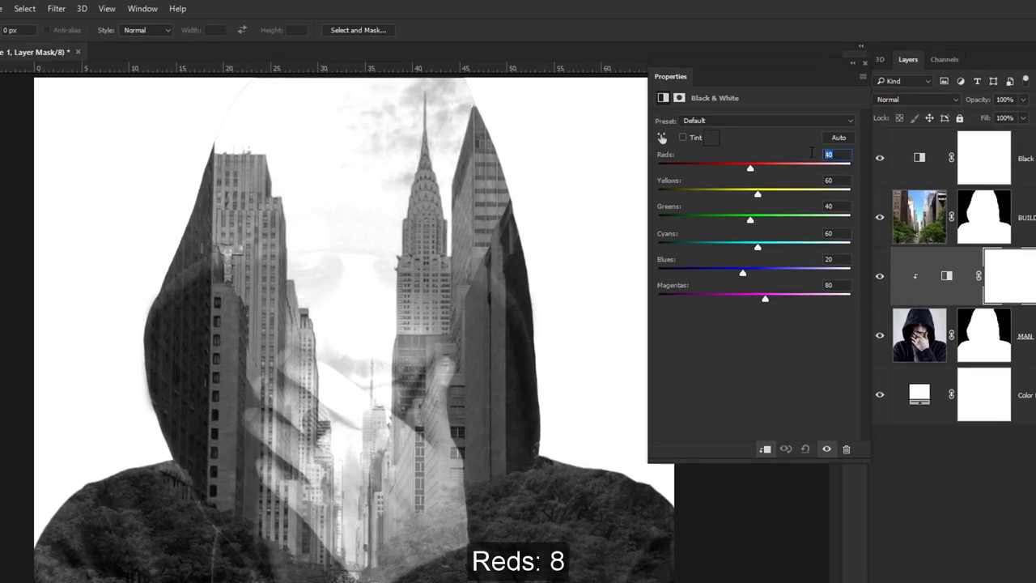
{"action": "type", "text": "8"}
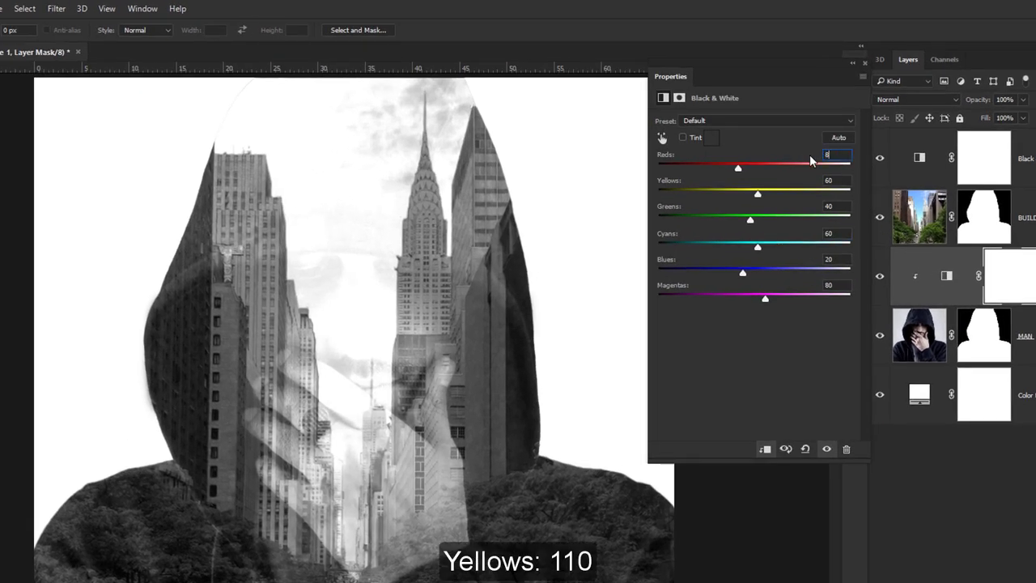
{"action": "left_click", "coordinate": [833, 180]}
{"action": "type", "text": "110"}
{"action": "left_click", "coordinate": [843, 233]}
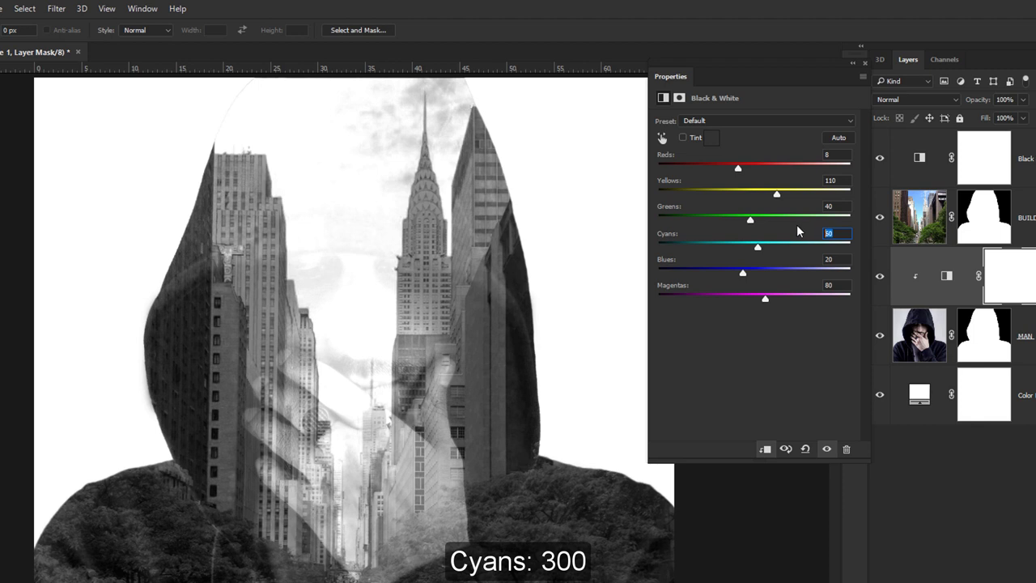
{"action": "type", "text": "300"}
{"action": "key", "text": "Tab"}
{"action": "type", "text": "50"}
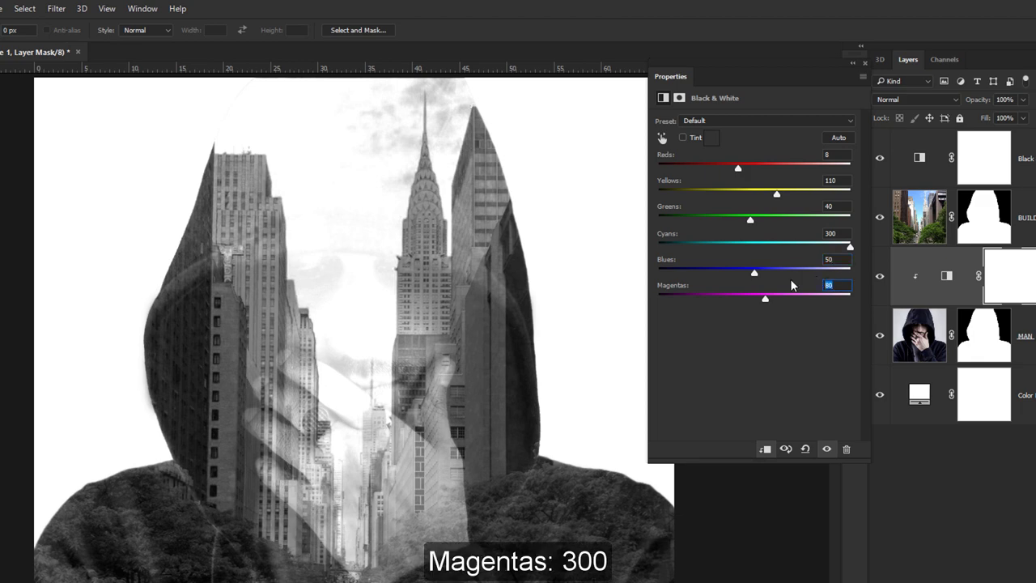
{"action": "type", "text": "300"}
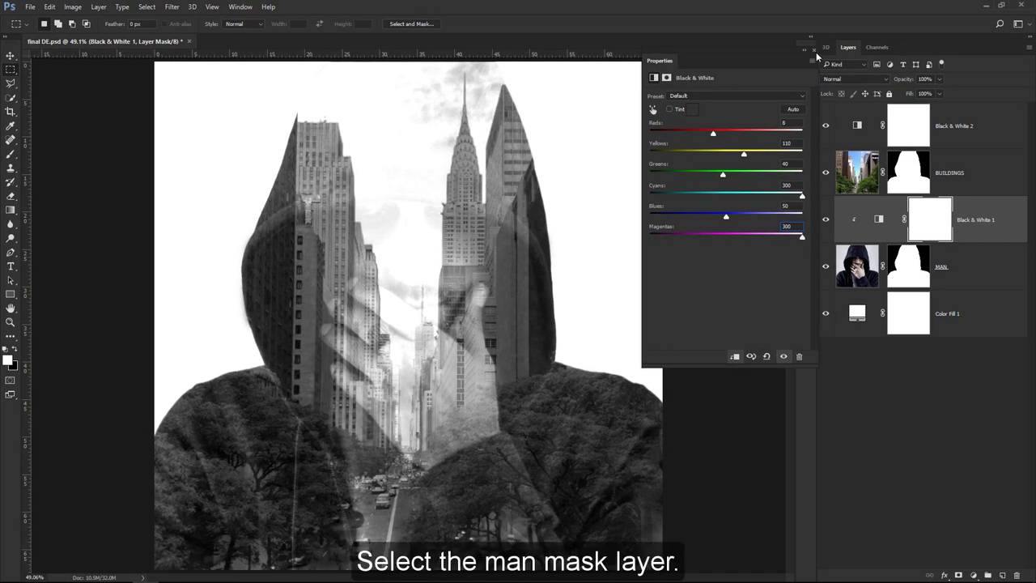
Target the MAN layer mask with black as the Brush Tool's painting colour
{"action": "left_click", "coordinate": [816, 52]}
{"action": "left_click", "coordinate": [908, 269]}
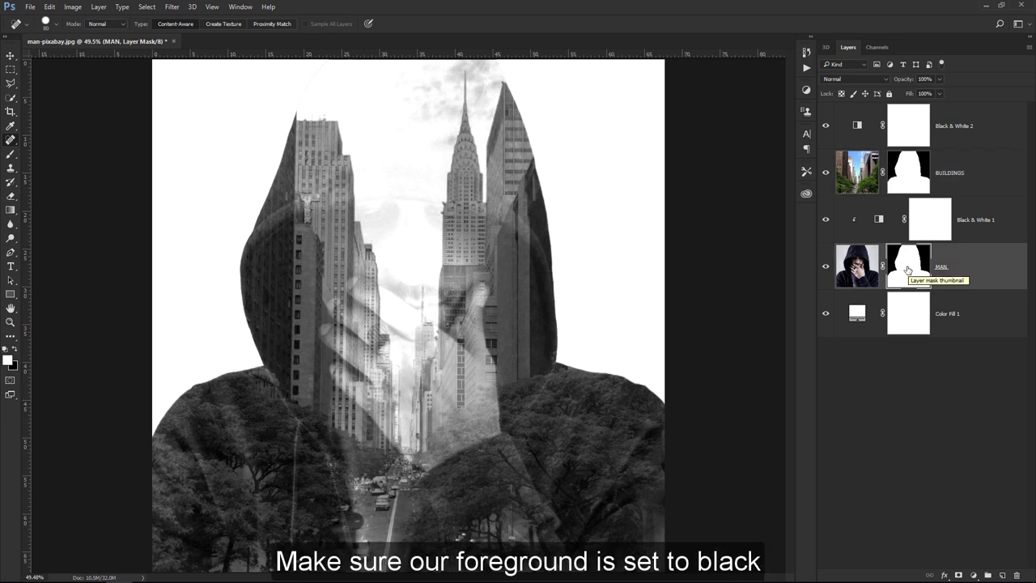
{"action": "left_click", "coordinate": [14, 348]}
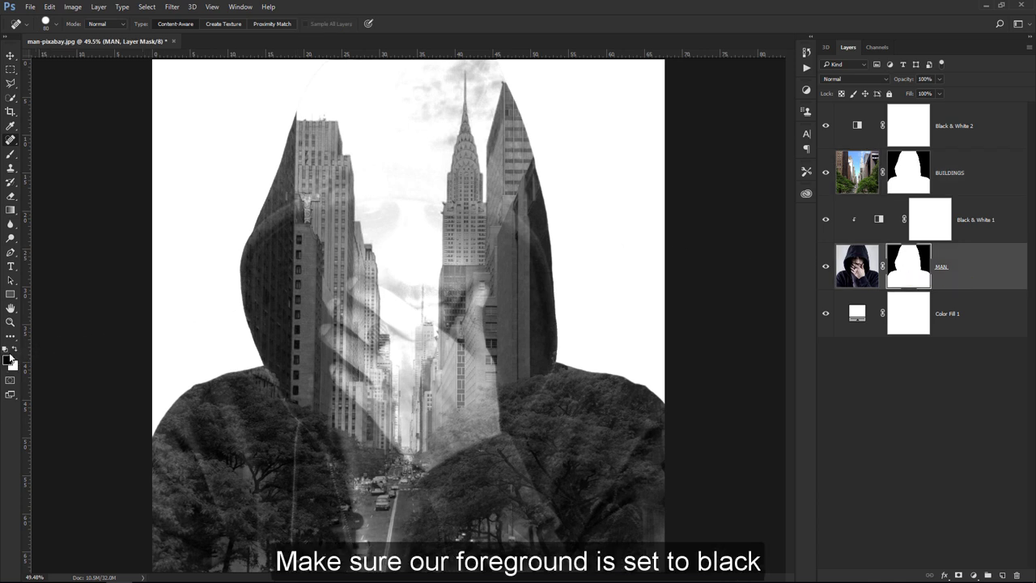
{"action": "left_click", "coordinate": [10, 154]}
{"action": "left_click", "coordinate": [89, 155]}
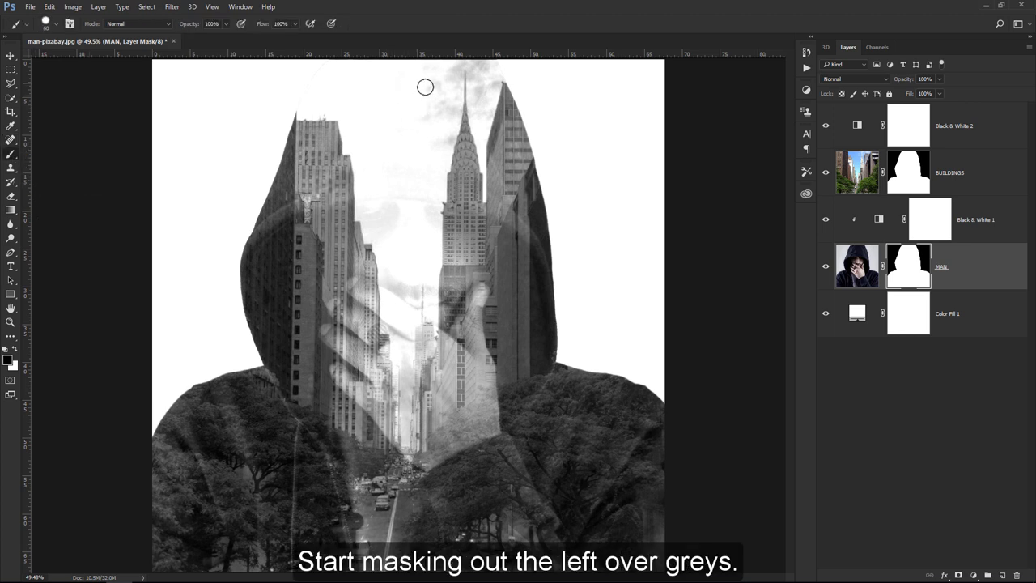
Paint out the grey smoke around the Chrysler spire in the MAN mask, then fit the view
{"action": "key", "text": "bracketright"}
{"action": "key", "text": "bracketright"}
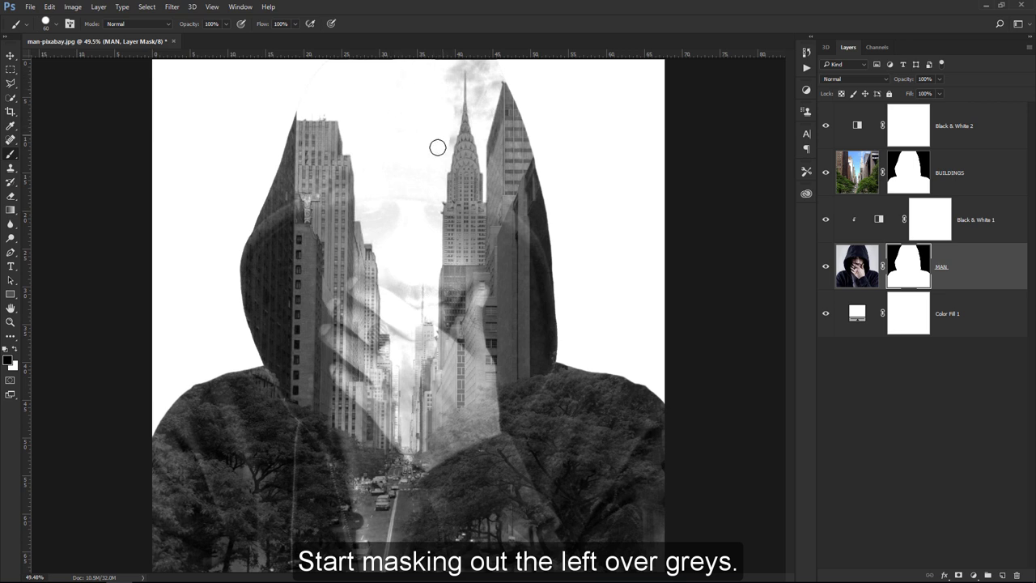
{"action": "mouse_move", "coordinate": [454, 97]}
{"action": "left_mouse_down"}
{"action": "mouse_move", "coordinate": [454, 66]}
{"action": "mouse_move", "coordinate": [492, 62]}
{"action": "mouse_move", "coordinate": [486, 76]}
{"action": "left_mouse_up"}
{"action": "scroll", "coordinate": [486, 76], "scroll_direction": "up", "scroll_amount": 5}
{"action": "key", "text": "bracketleft"}
{"action": "key", "text": "bracketleft"}
{"action": "key", "text": "bracketleft"}
{"action": "mouse_move", "coordinate": [515, 153]}
{"action": "left_mouse_down"}
{"action": "mouse_move", "coordinate": [485, 204]}
{"action": "mouse_move", "coordinate": [492, 171]}
{"action": "left_mouse_up"}
{"action": "key", "text": "bracketright"}
{"action": "key", "text": "bracketright"}
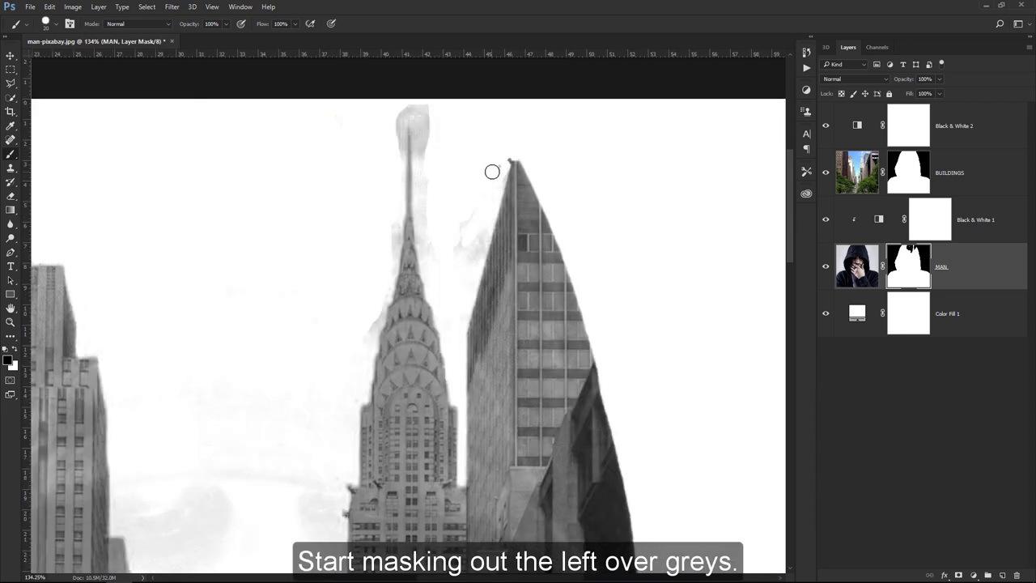
{"action": "mouse_move", "coordinate": [421, 208]}
{"action": "left_mouse_down"}
{"action": "mouse_move", "coordinate": [423, 157]}
{"action": "mouse_move", "coordinate": [403, 113]}
{"action": "mouse_move", "coordinate": [423, 153]}
{"action": "mouse_move", "coordinate": [414, 111]}
{"action": "mouse_move", "coordinate": [370, 340]}
{"action": "left_mouse_up"}
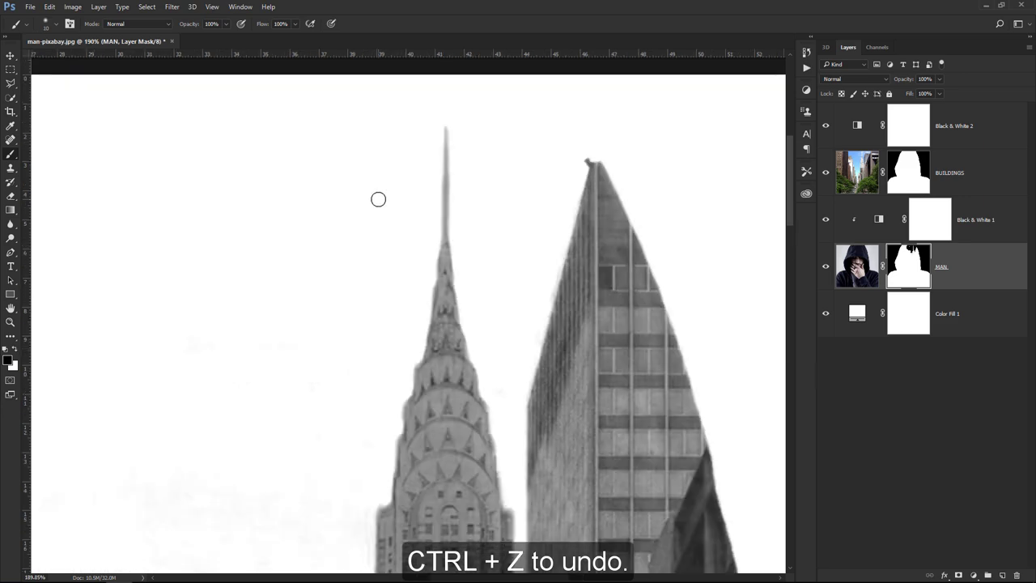
{"action": "key", "text": "ctrl+0"}
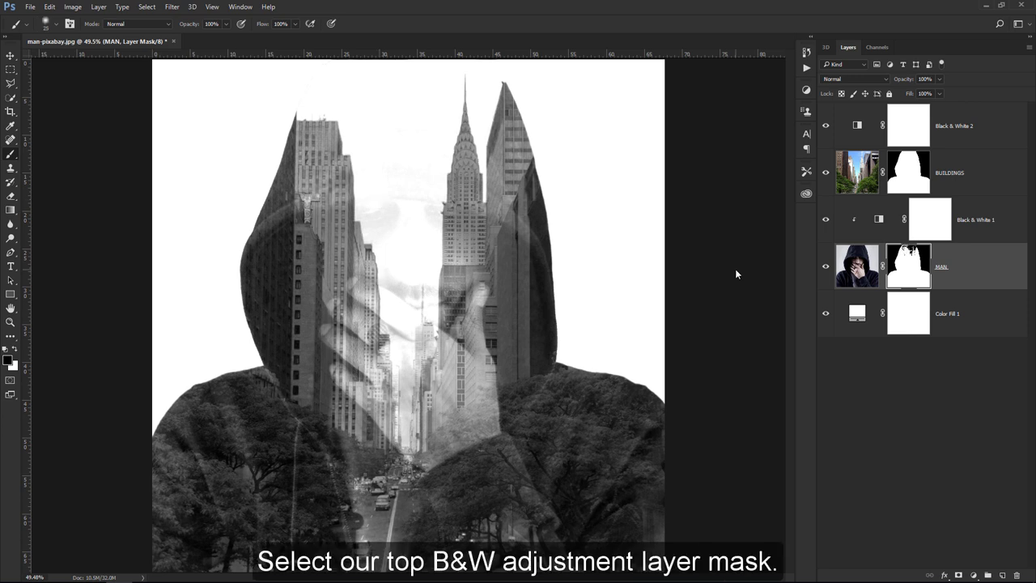
On the Black & White 2 mask, set up a black 700 px brush at 30% opacity
{"action": "left_click", "coordinate": [904, 122]}
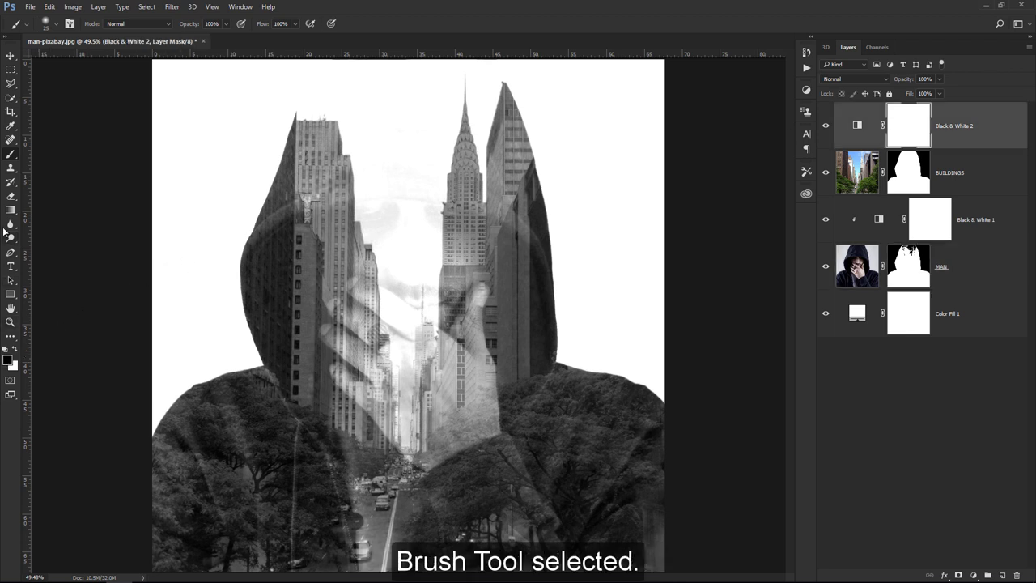
{"action": "right_click", "coordinate": [10, 155]}
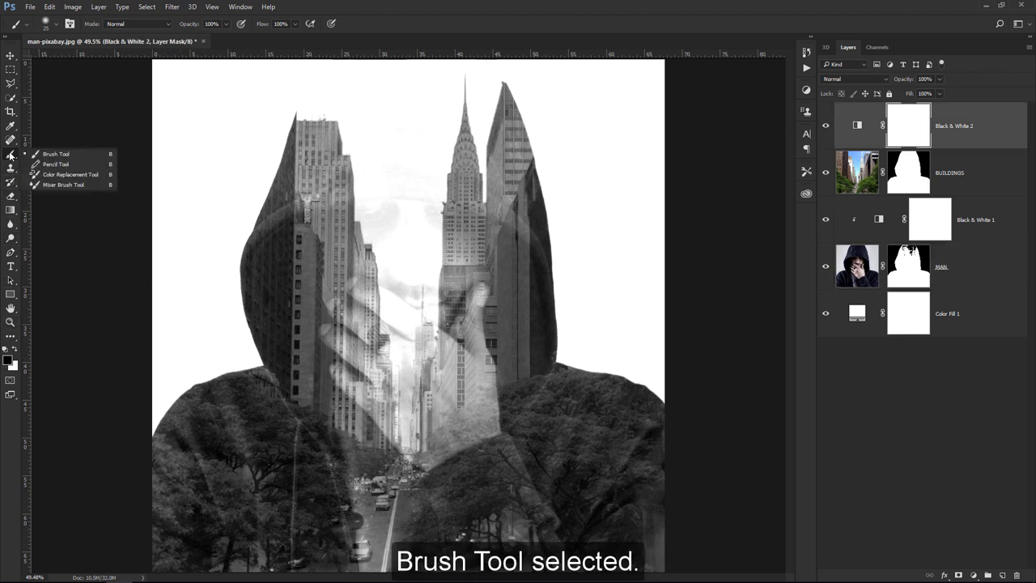
{"action": "left_click", "coordinate": [81, 154]}
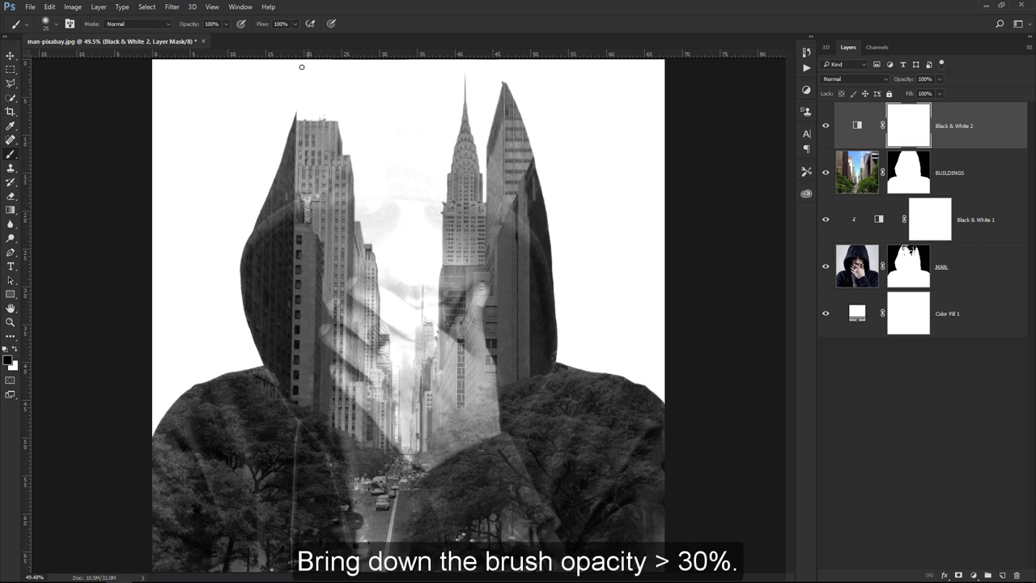
{"action": "left_click", "coordinate": [213, 24]}
{"action": "type", "text": "30"}
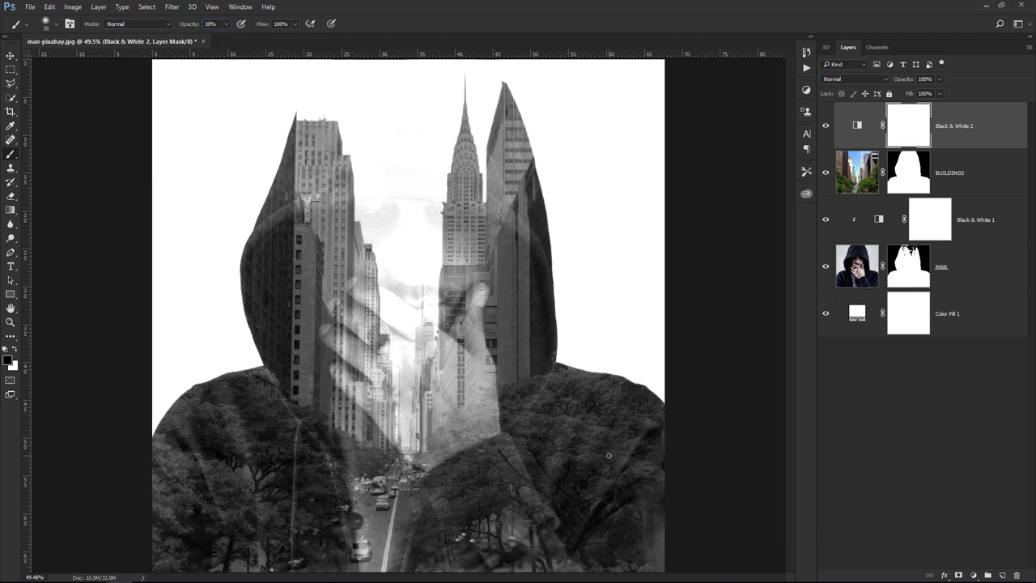
{"action": "key", "text": "bracketright"}
{"action": "key", "text": "bracketright"}
{"action": "key", "text": "bracketright"}
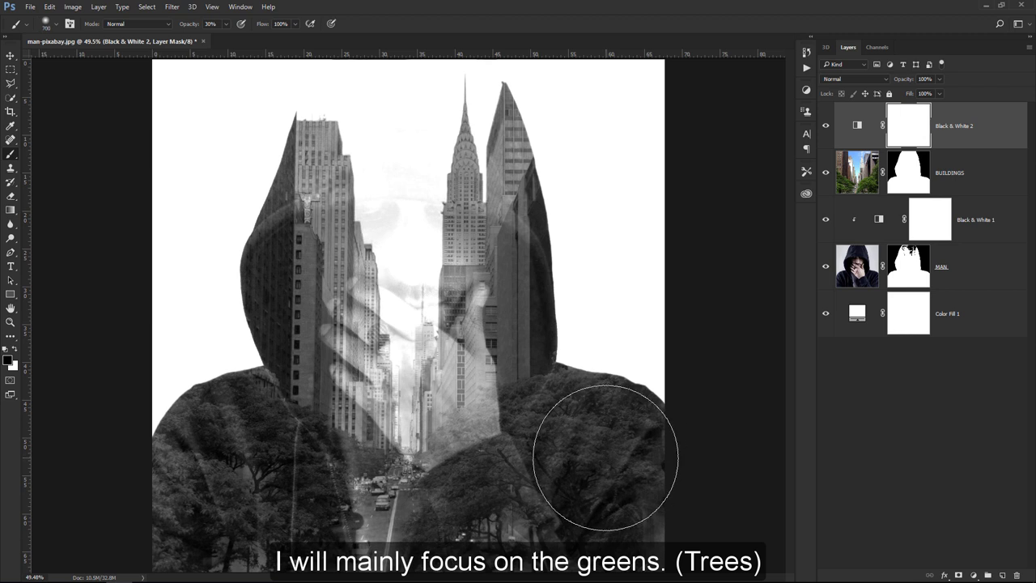
Paint over the right, bottom-left and bottom-centre trees to restore green, then reset opacity to 100%
{"action": "mouse_move", "coordinate": [605, 459]}
{"action": "left_mouse_down"}
{"action": "mouse_move", "coordinate": [601, 510]}
{"action": "mouse_move", "coordinate": [618, 474]}
{"action": "mouse_move", "coordinate": [548, 462]}
{"action": "mouse_move", "coordinate": [551, 483]}
{"action": "left_mouse_up"}
{"action": "left_click_drag", "start_coordinate": [578, 450], "coordinate": [613, 462]}
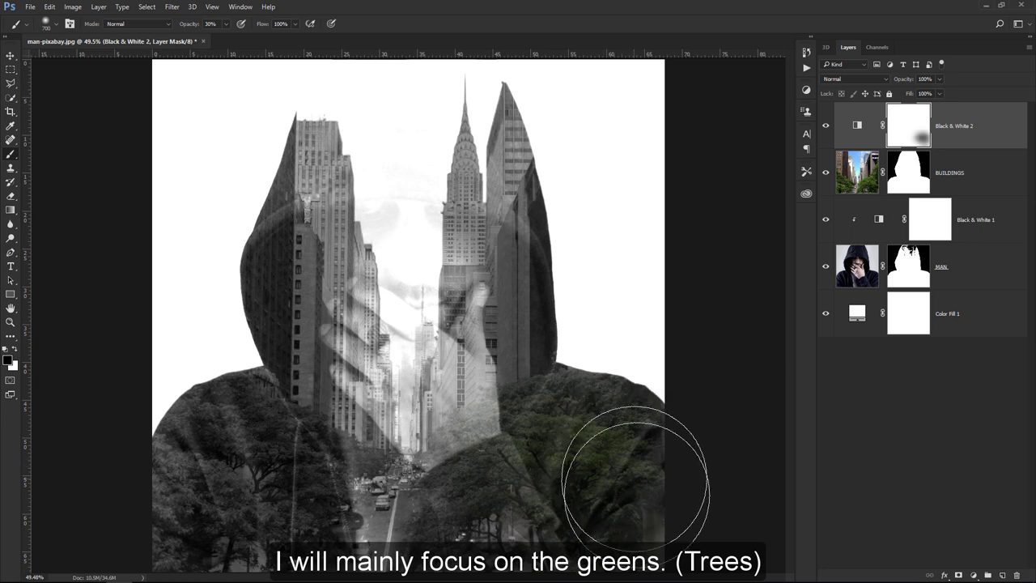
{"action": "mouse_move", "coordinate": [219, 439]}
{"action": "left_mouse_down"}
{"action": "mouse_move", "coordinate": [188, 517]}
{"action": "mouse_move", "coordinate": [278, 513]}
{"action": "mouse_move", "coordinate": [173, 509]}
{"action": "mouse_move", "coordinate": [208, 429]}
{"action": "left_mouse_up"}
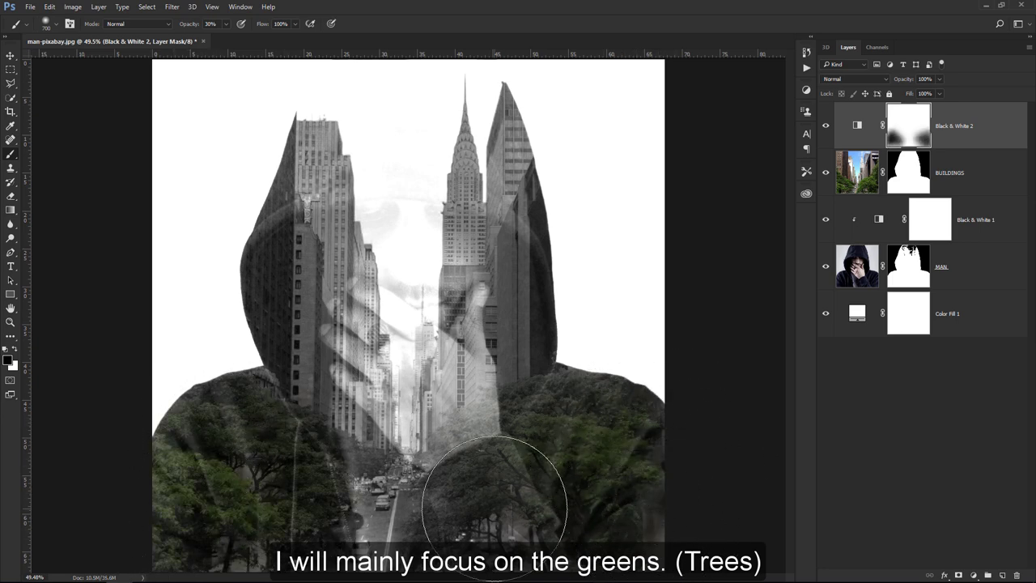
{"action": "key", "text": "bracketleft"}
{"action": "key", "text": "bracketleft"}
{"action": "key", "text": "bracketleft"}
{"action": "mouse_move", "coordinate": [491, 508]}
{"action": "left_mouse_down"}
{"action": "mouse_move", "coordinate": [439, 497]}
{"action": "mouse_move", "coordinate": [318, 540]}
{"action": "left_mouse_up"}
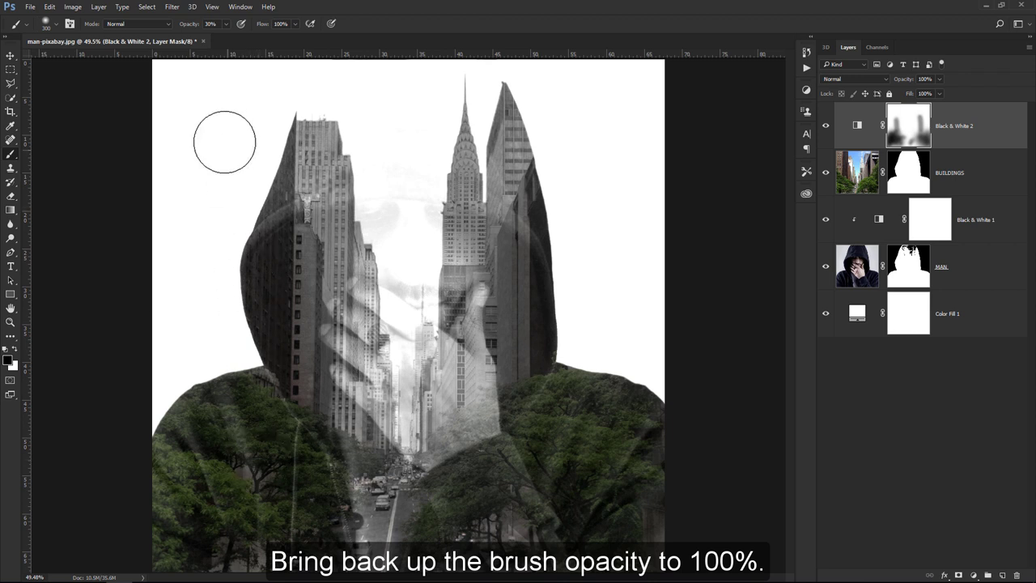
{"action": "left_click_drag", "start_coordinate": [186, 25], "coordinate": [237, 24]}
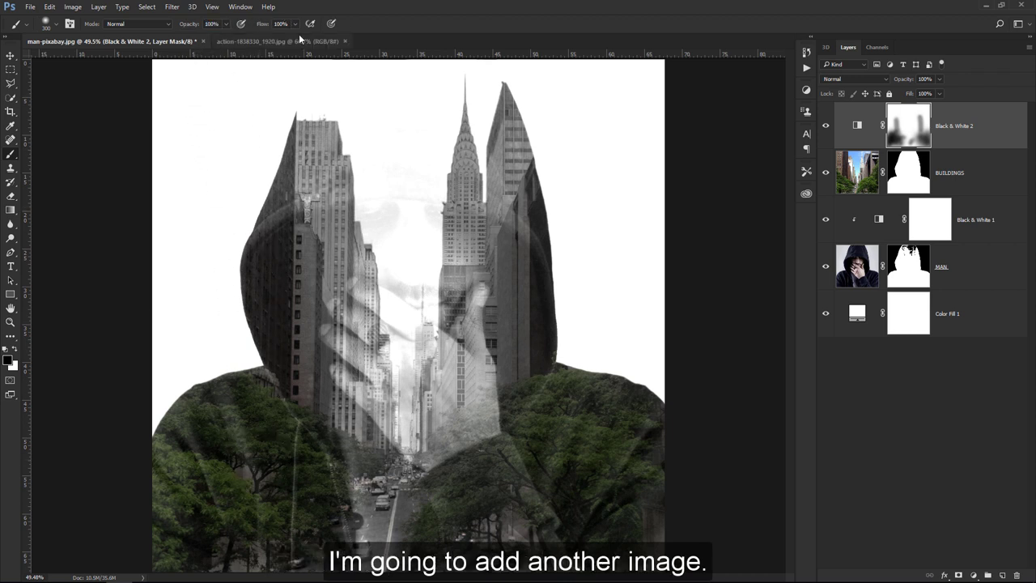
In the falling-man photo, Quick Select the whole model, including his head and raised hand
{"action": "left_click", "coordinate": [323, 42]}
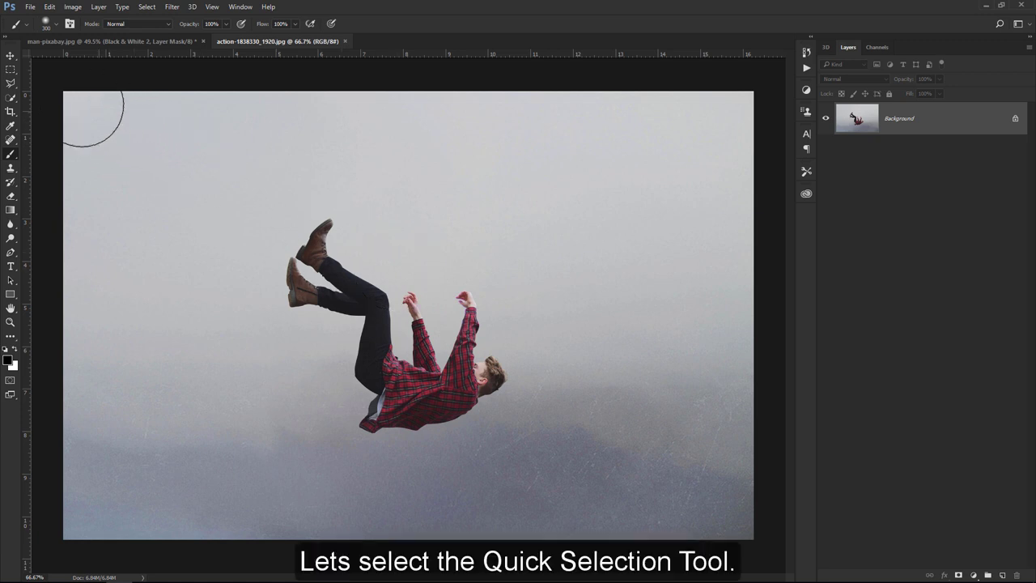
{"action": "left_click_drag", "start_coordinate": [11, 98], "coordinate": [34, 100]}
{"action": "left_click", "coordinate": [34, 99]}
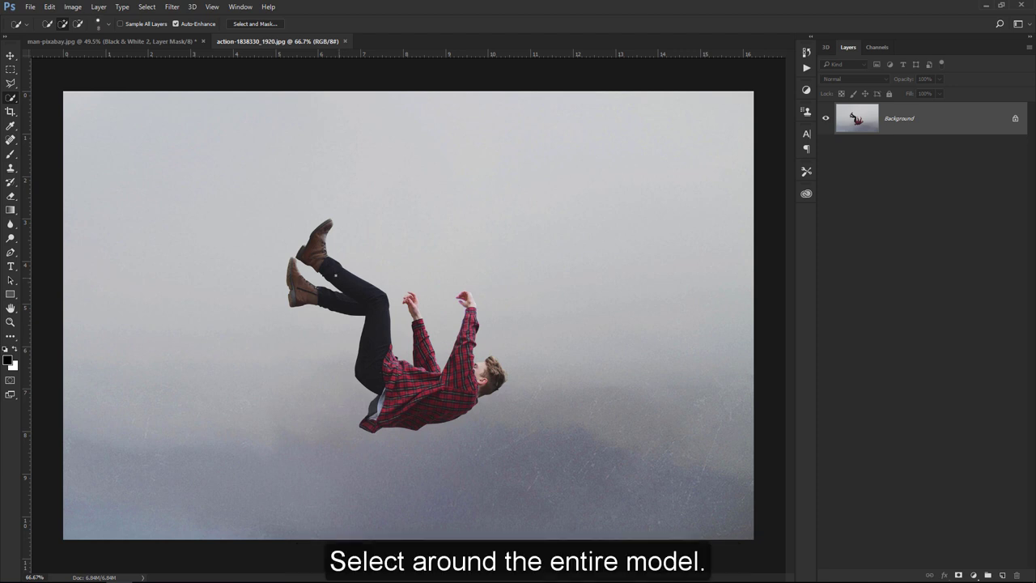
{"action": "left_click_drag", "start_coordinate": [316, 258], "coordinate": [412, 411]}
{"action": "left_click_drag", "start_coordinate": [461, 390], "coordinate": [488, 372]}
{"action": "key", "text": "bracketleft"}
{"action": "left_click", "coordinate": [410, 298]}
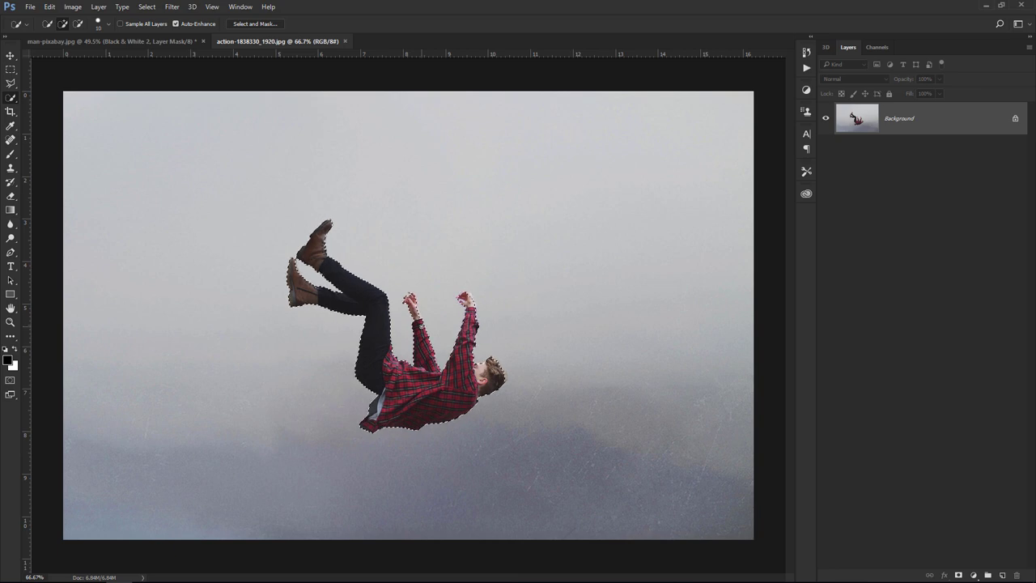
Refine the selection in Select and Mask and output it to a new layer
{"action": "left_click", "coordinate": [273, 25]}
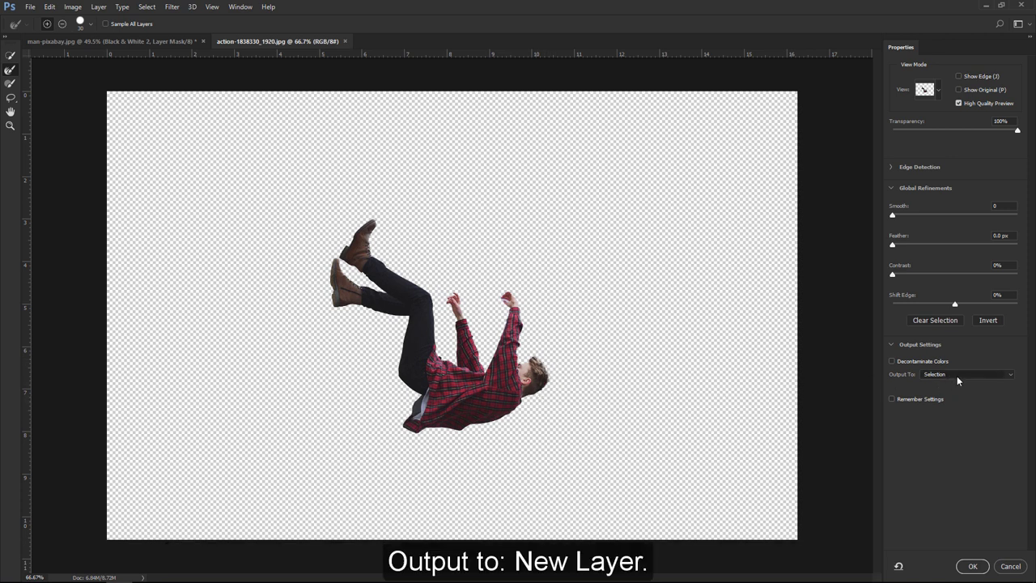
{"action": "left_click", "coordinate": [957, 375]}
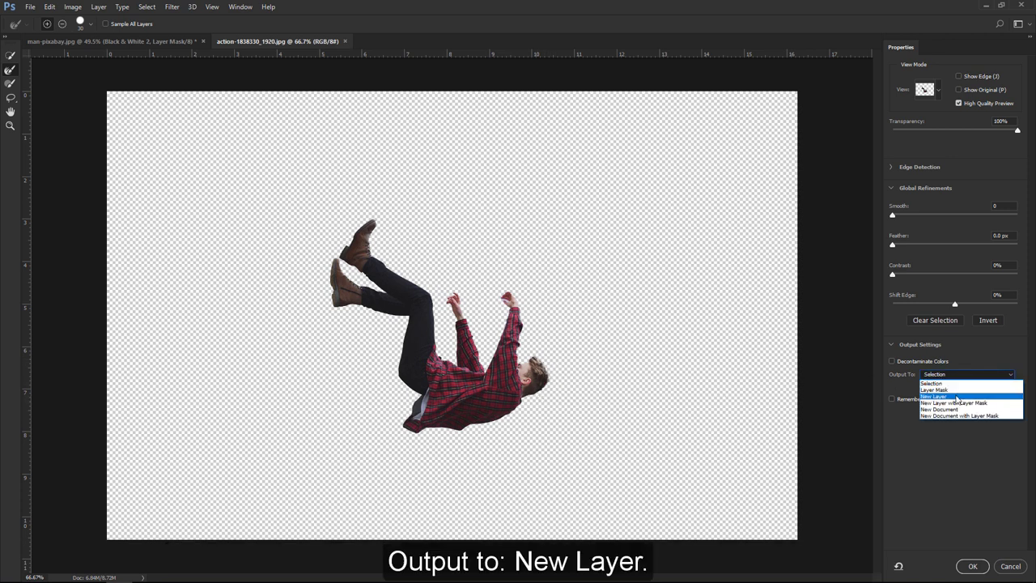
{"action": "left_click", "coordinate": [957, 396]}
{"action": "left_click", "coordinate": [972, 566]}
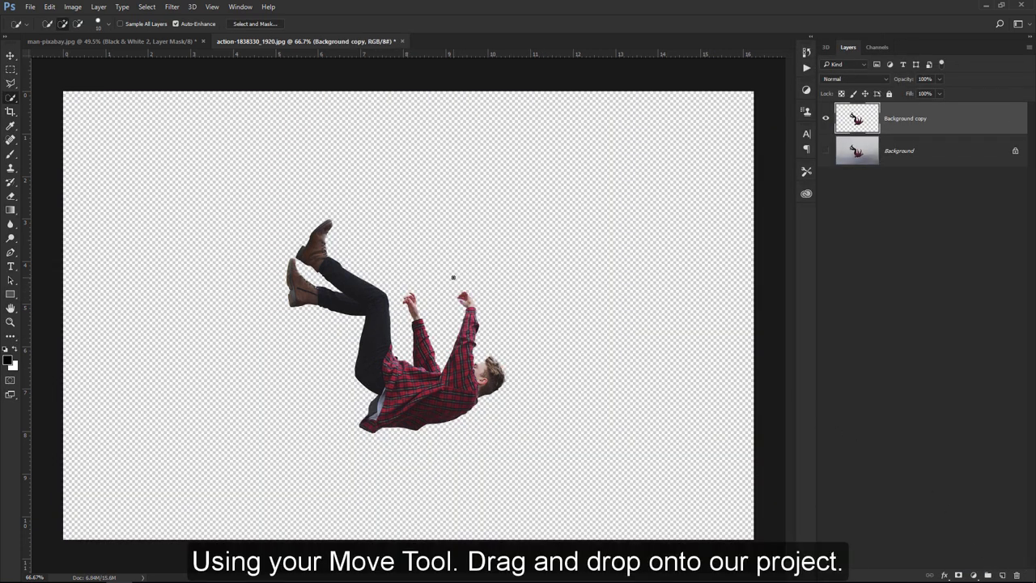
Drag the cut-out man into the man-pixabay composite and name the layer FALLING MAN
{"action": "key", "text": "v"}
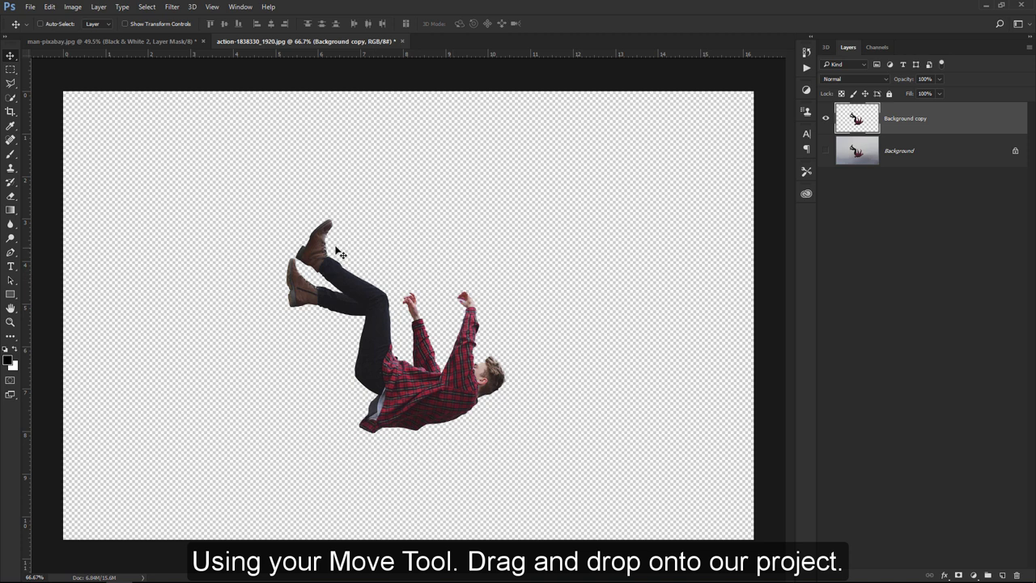
{"action": "mouse_move", "coordinate": [322, 249]}
{"action": "left_mouse_down"}
{"action": "mouse_move", "coordinate": [134, 49]}
{"action": "mouse_move", "coordinate": [396, 162]}
{"action": "left_mouse_up"}
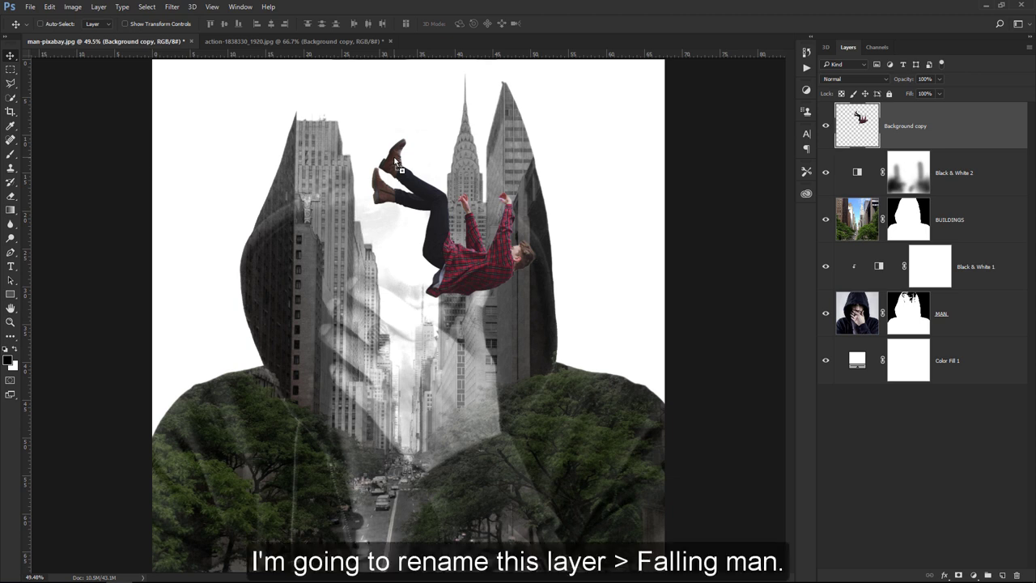
{"action": "double_click", "coordinate": [892, 130]}
{"action": "type", "text": "F"}
{"action": "type", "text": "FAL"}
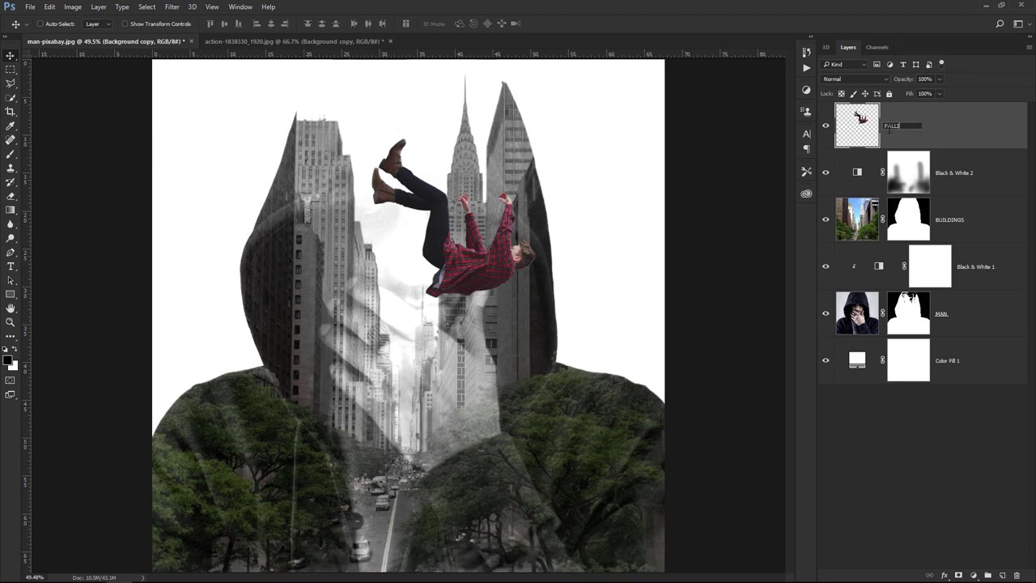
{"action": "type", "text": "LING MAN"}
{"action": "key", "text": "Return"}
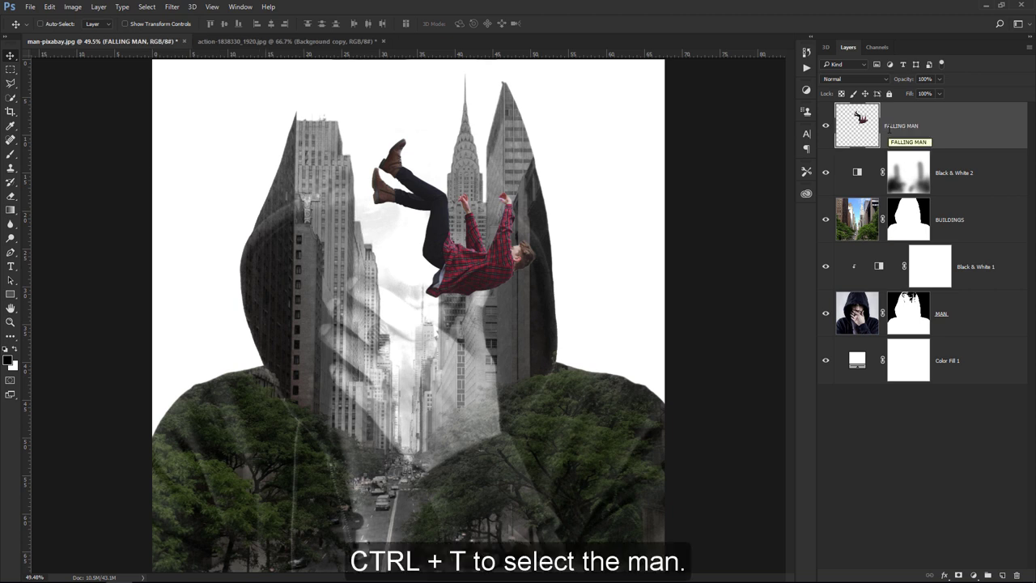
Scale the falling man to about 47%, tilt him 4.9° beside the spire, and set 65% opacity
{"action": "key", "text": "ctrl+t"}
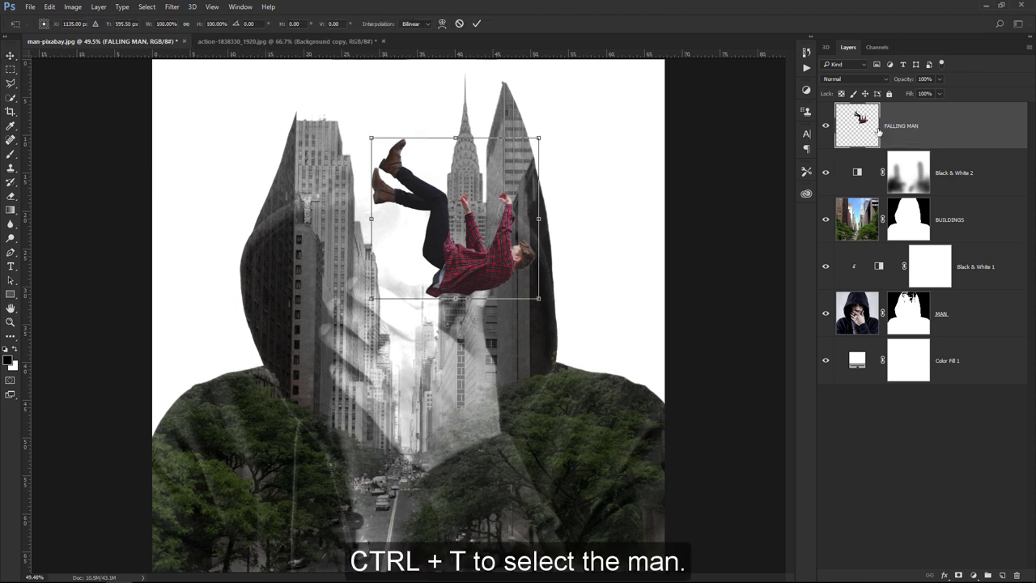
{"action": "left_click_drag", "start_coordinate": [464, 235], "coordinate": [399, 212]}
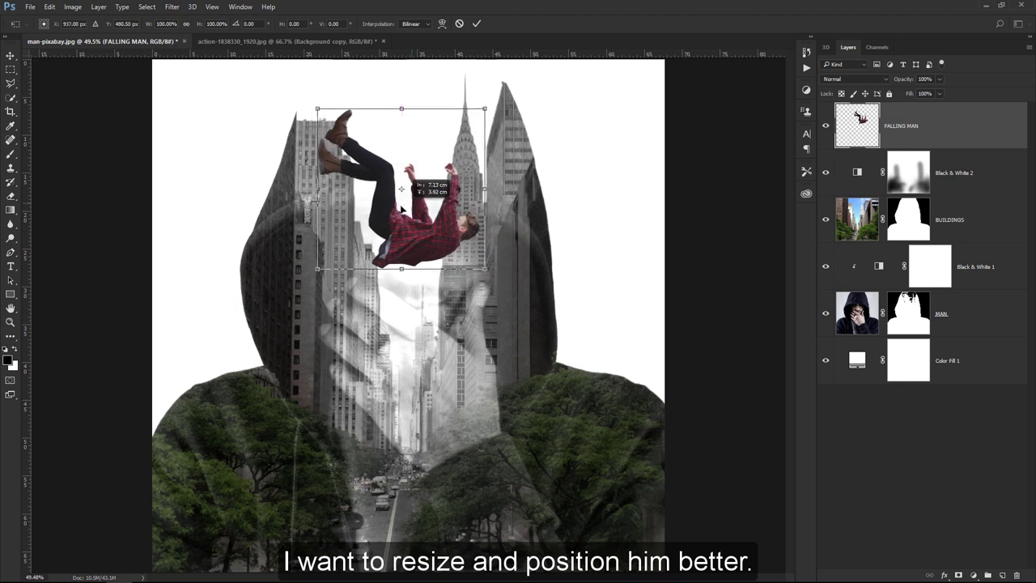
{"action": "mouse_move", "coordinate": [480, 276]}
{"action": "left_mouse_down"}
{"action": "mouse_move", "coordinate": [443, 235]}
{"action": "mouse_move", "coordinate": [450, 246]}
{"action": "left_mouse_up"}
{"action": "mouse_move", "coordinate": [409, 212]}
{"action": "left_mouse_down"}
{"action": "mouse_move", "coordinate": [416, 197]}
{"action": "mouse_move", "coordinate": [430, 207]}
{"action": "left_mouse_up"}
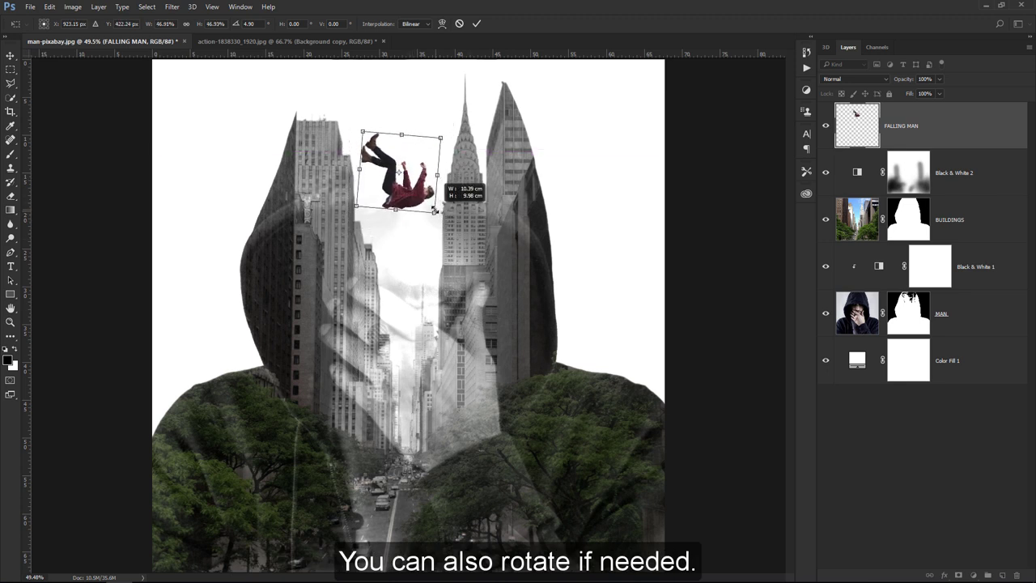
{"action": "left_click_drag", "start_coordinate": [416, 167], "coordinate": [424, 176]}
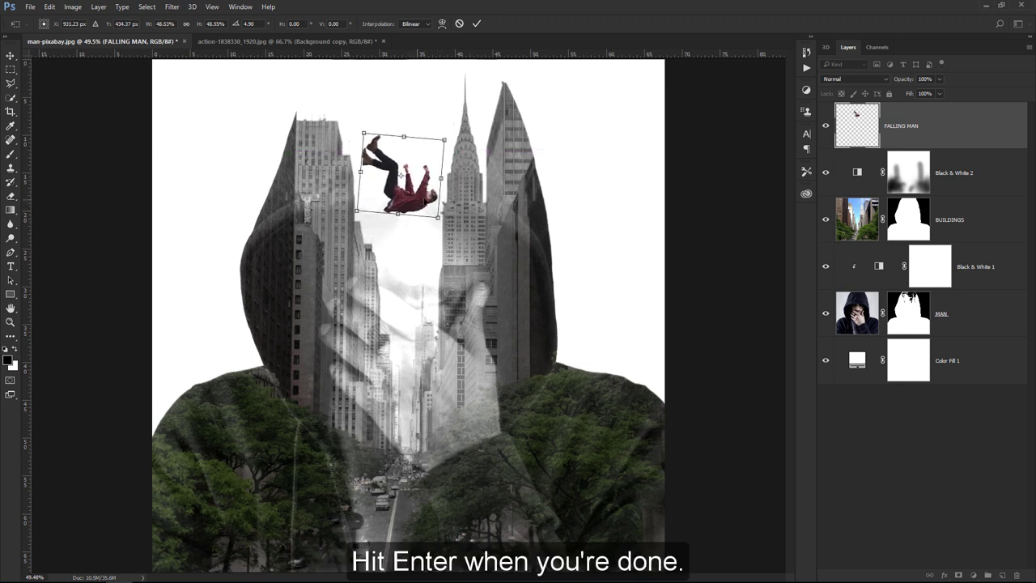
{"action": "left_click", "coordinate": [475, 24]}
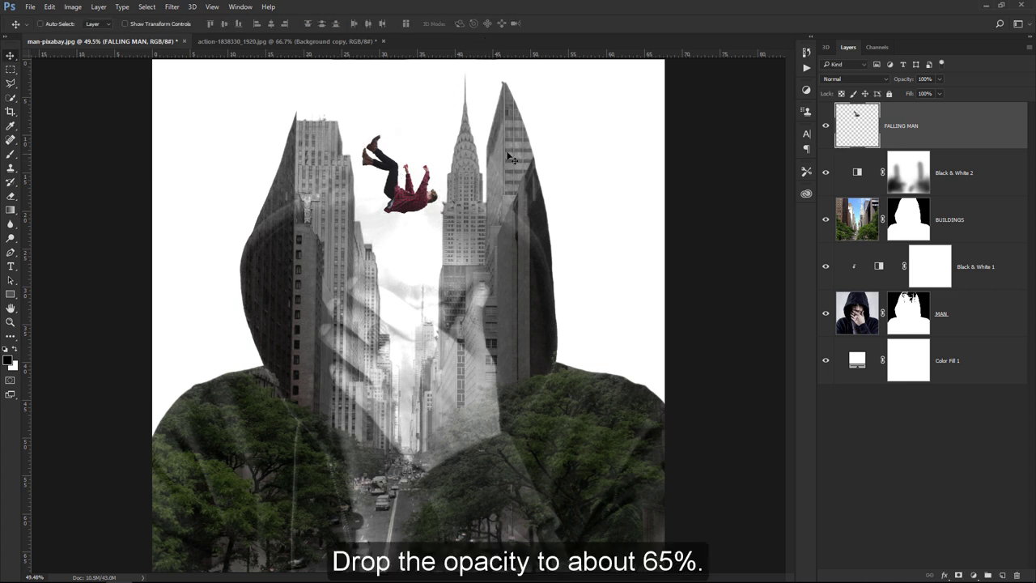
{"action": "left_click_drag", "start_coordinate": [905, 80], "coordinate": [881, 83]}
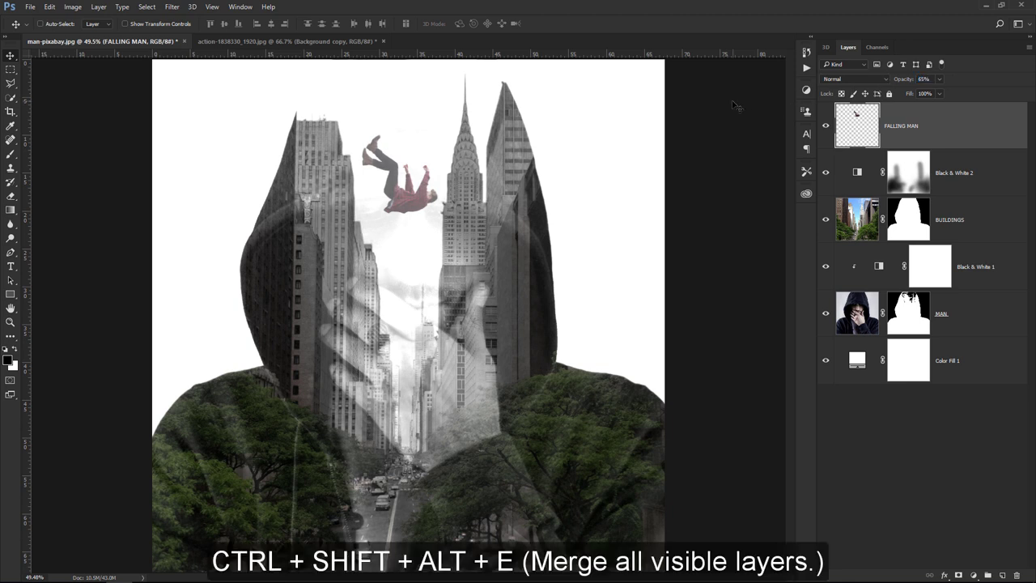
Stamp all visible layers into a new layer named MERGED with Overlay blending
{"action": "key", "text": "ctrl+shift+alt+e"}
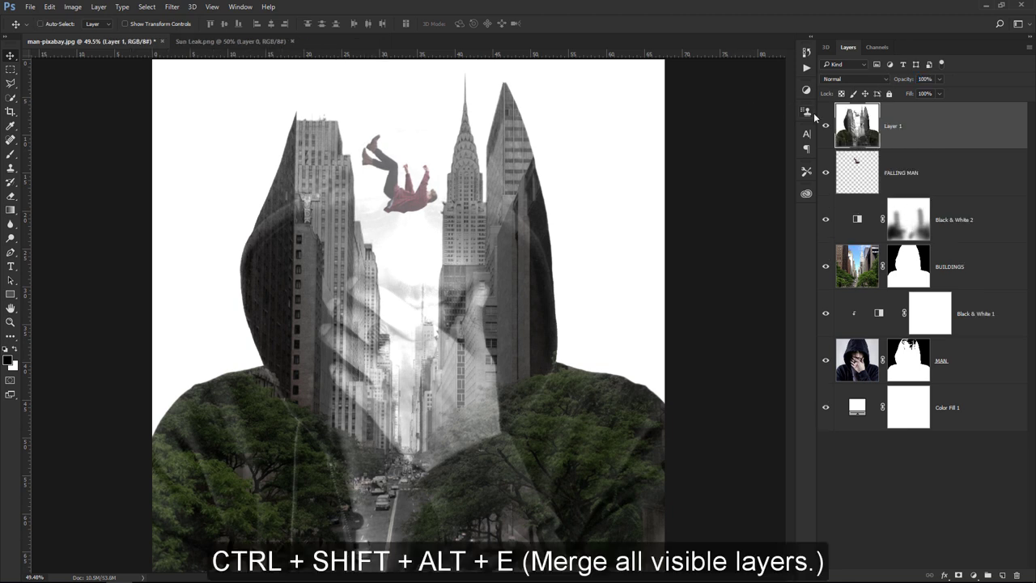
{"action": "double_click", "coordinate": [890, 126]}
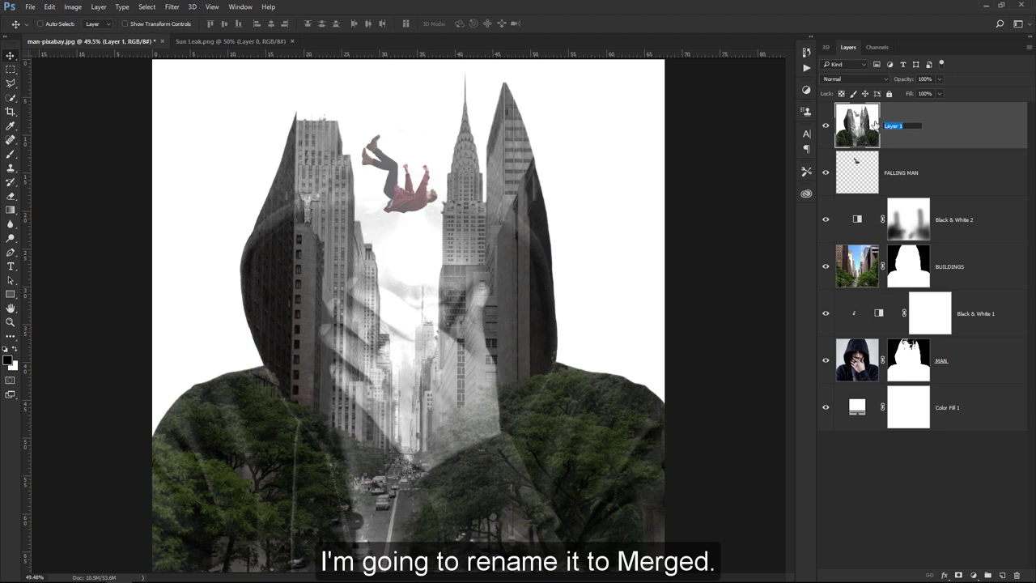
{"action": "type", "text": "MERGED"}
{"action": "key", "text": "Return"}
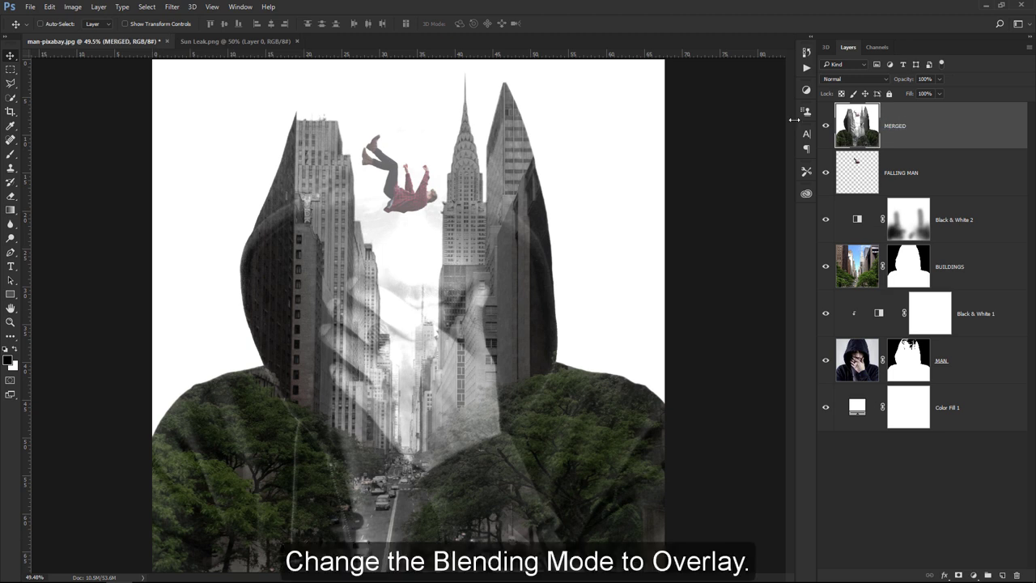
{"action": "left_click", "coordinate": [831, 79]}
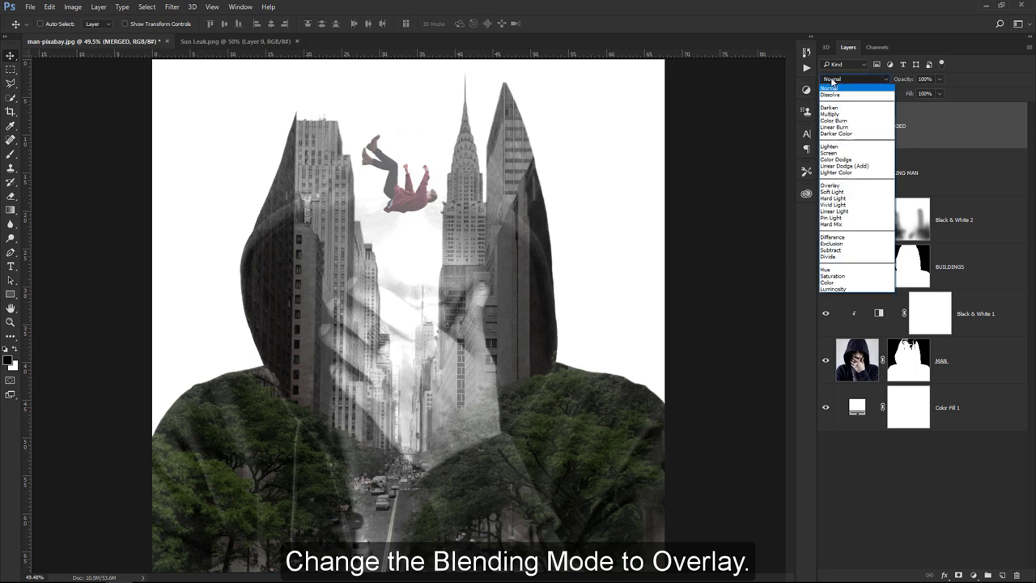
{"action": "left_click", "coordinate": [842, 185]}
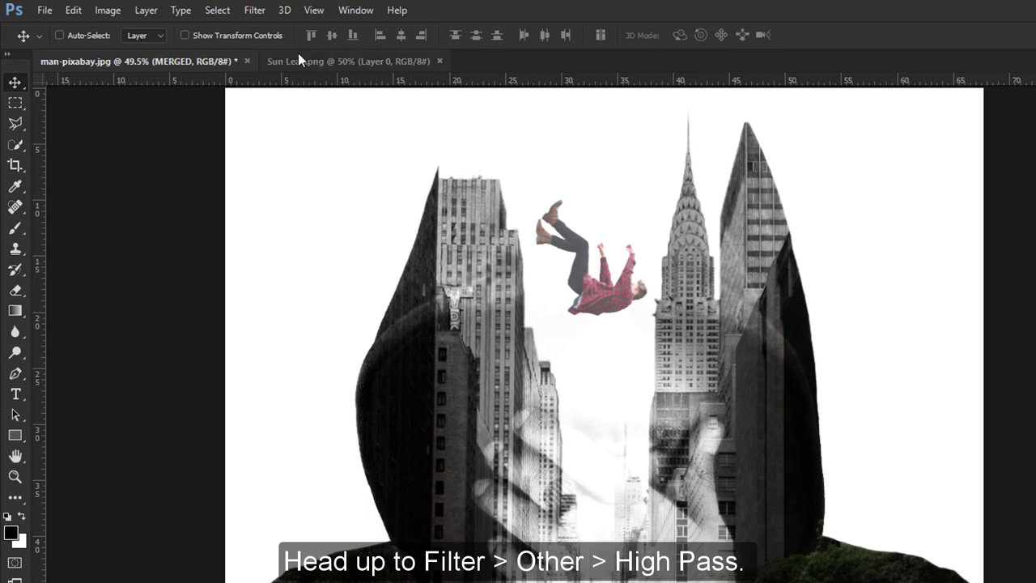
Apply a High Pass filter with a 1.0-pixel radius to the MERGED layer
{"action": "left_click", "coordinate": [256, 12]}
{"action": "mouse_move", "coordinate": [348, 323]}
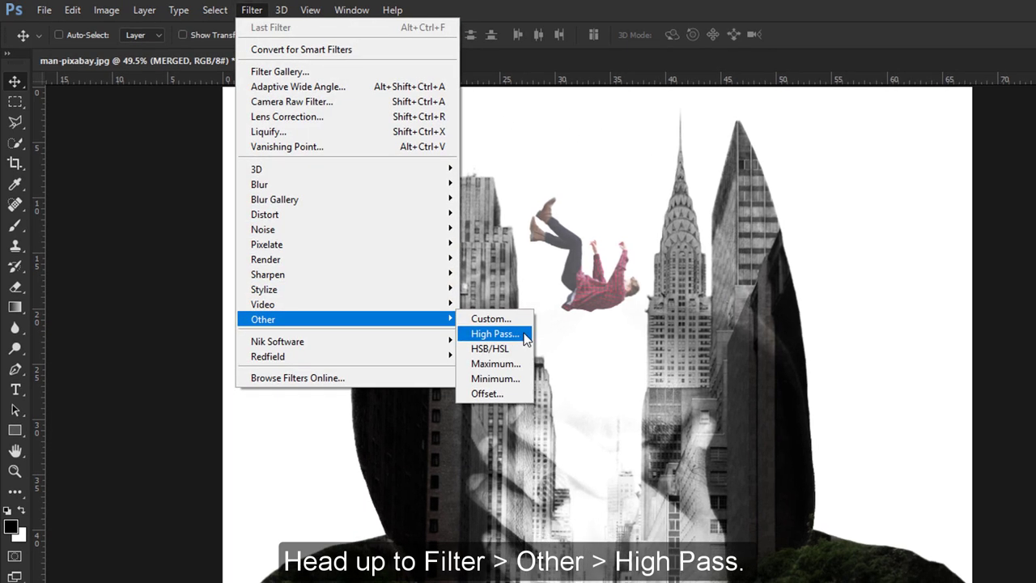
{"action": "left_click", "coordinate": [525, 338]}
{"action": "left_click_drag", "start_coordinate": [494, 72], "coordinate": [694, 51]}
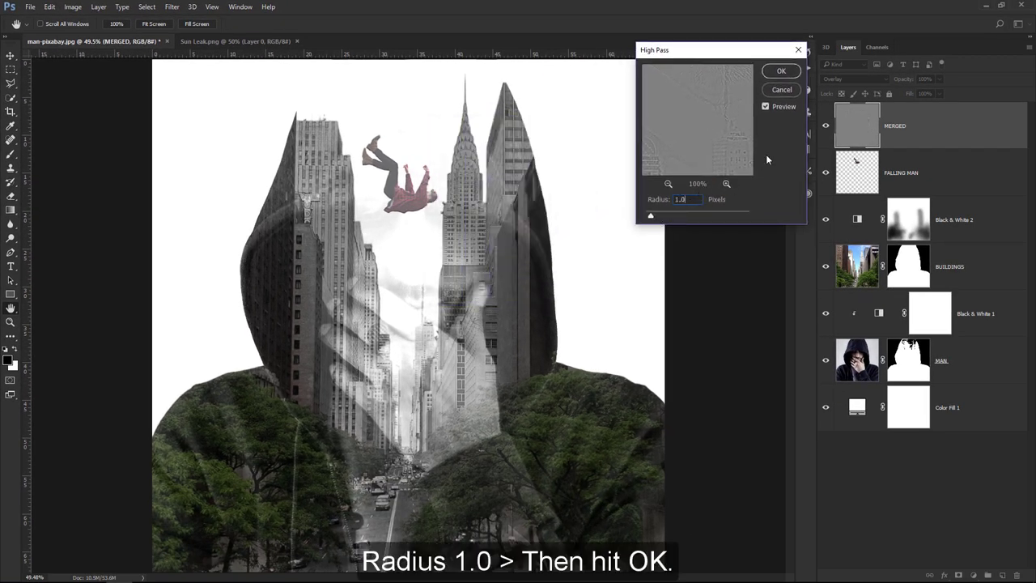
{"action": "left_click", "coordinate": [781, 72]}
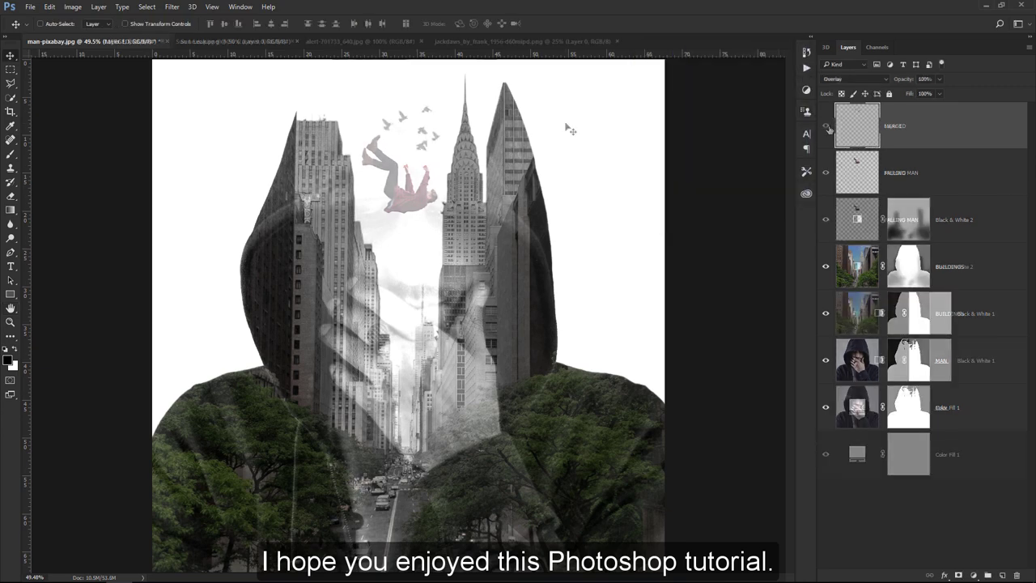